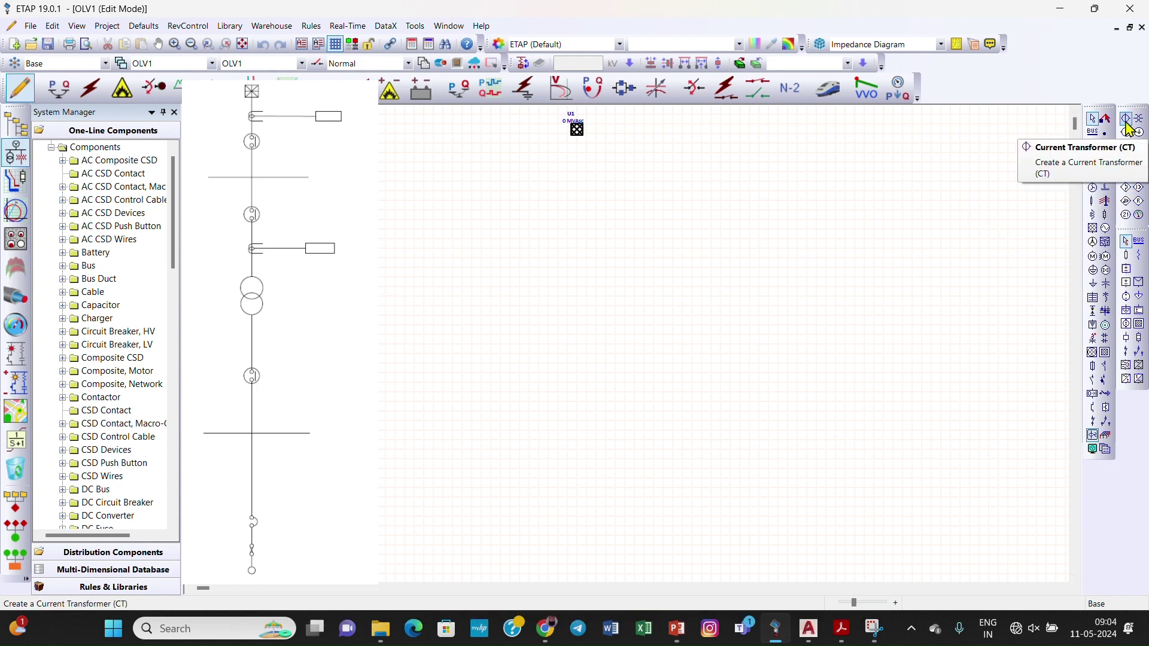
- Place a current transformer below U1 and a multi-function relay to its right, wiring the CT to U1 and the relay
click(1127, 125)
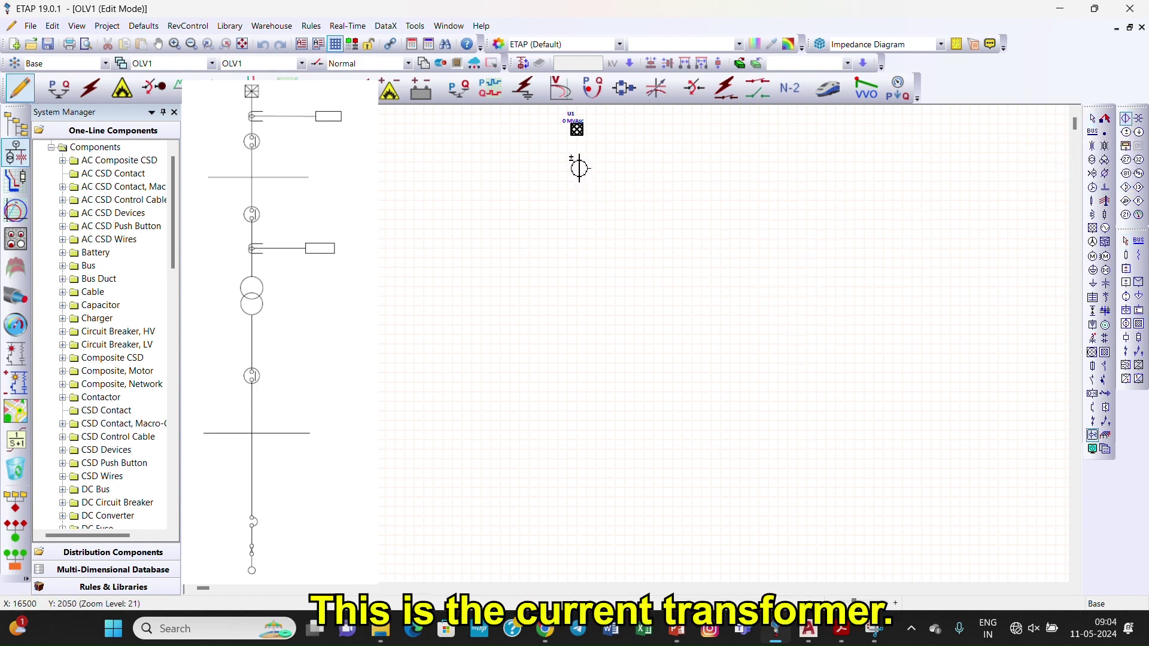
click(577, 168)
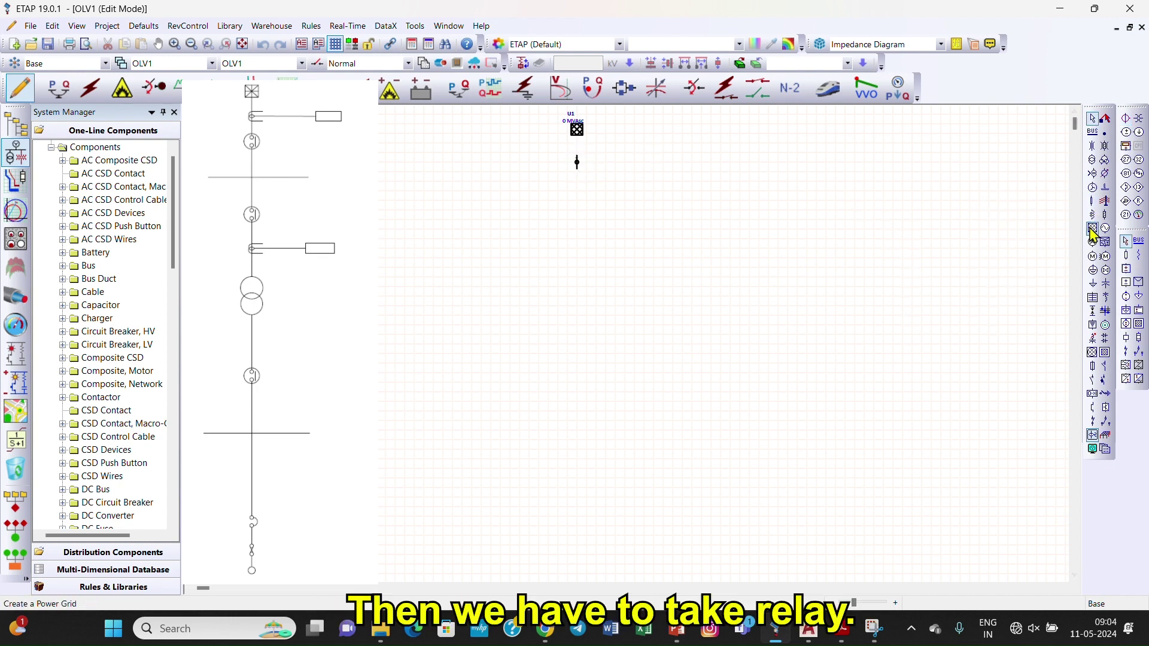
click(1141, 202)
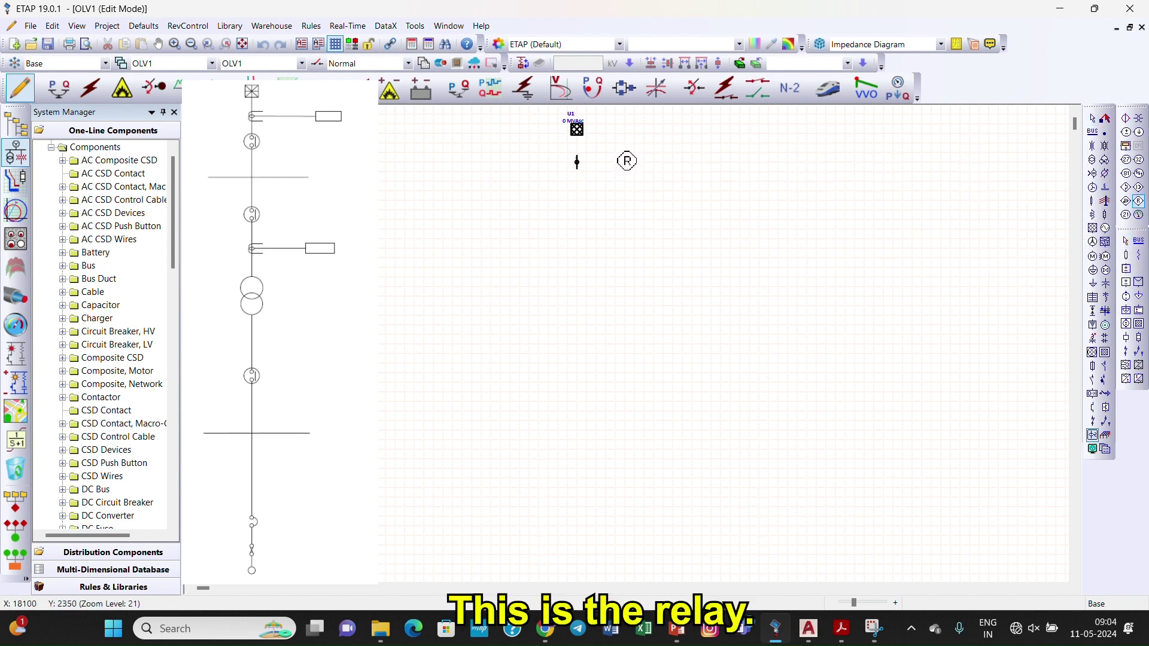
click(626, 161)
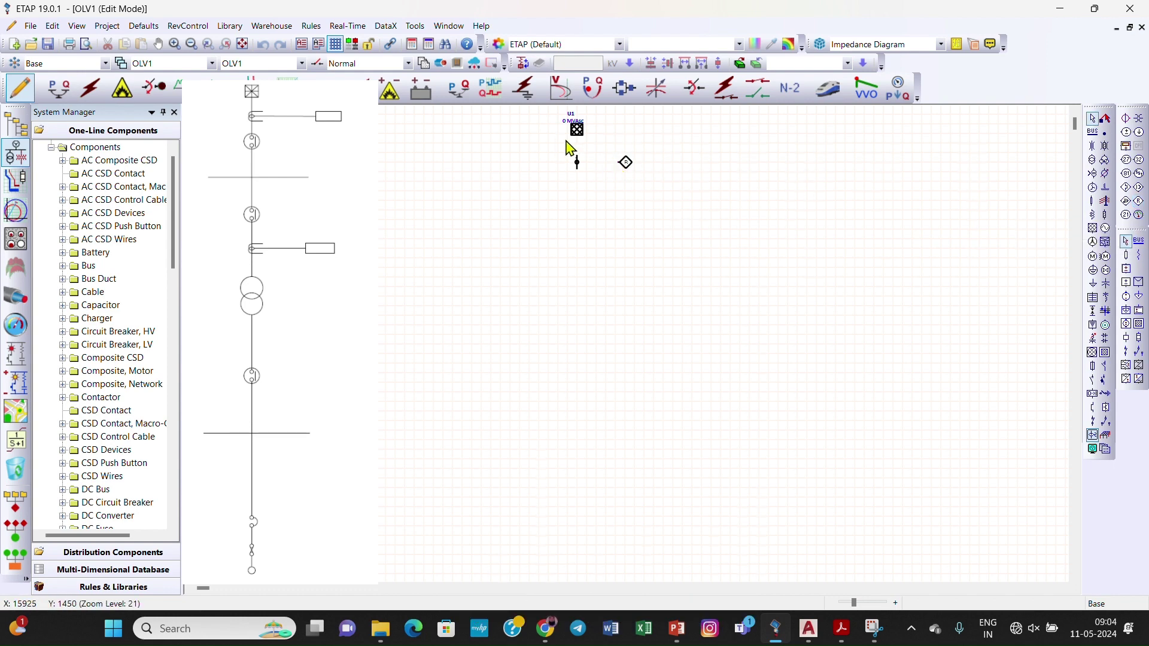
drag(577, 156, 577, 135)
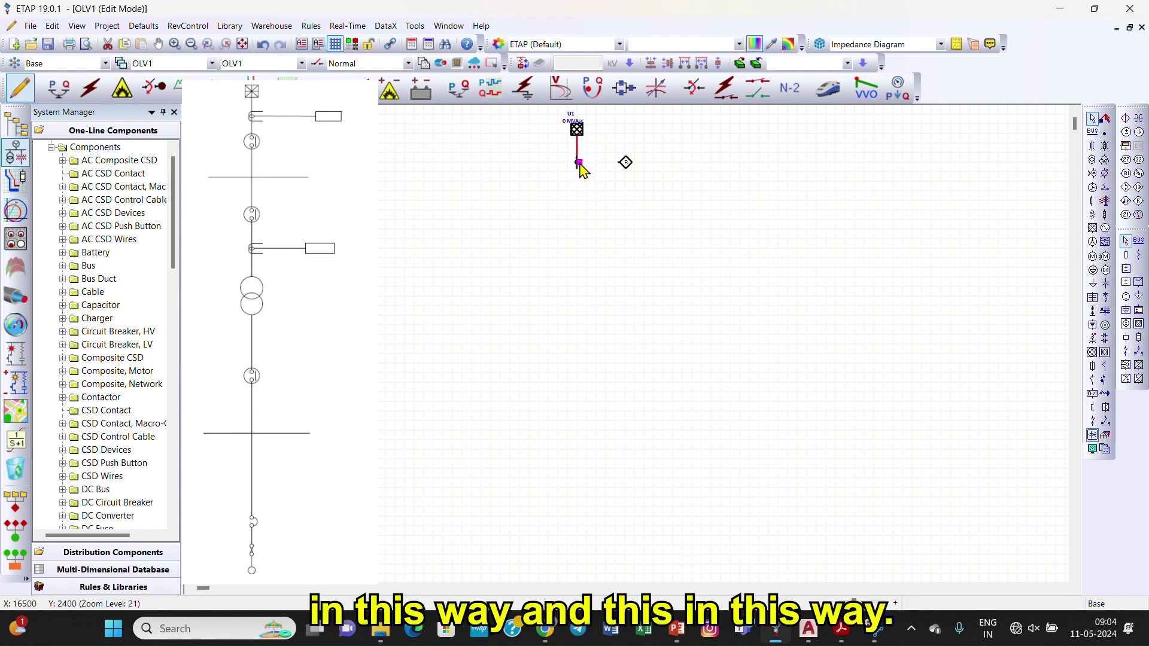
drag(578, 162, 621, 166)
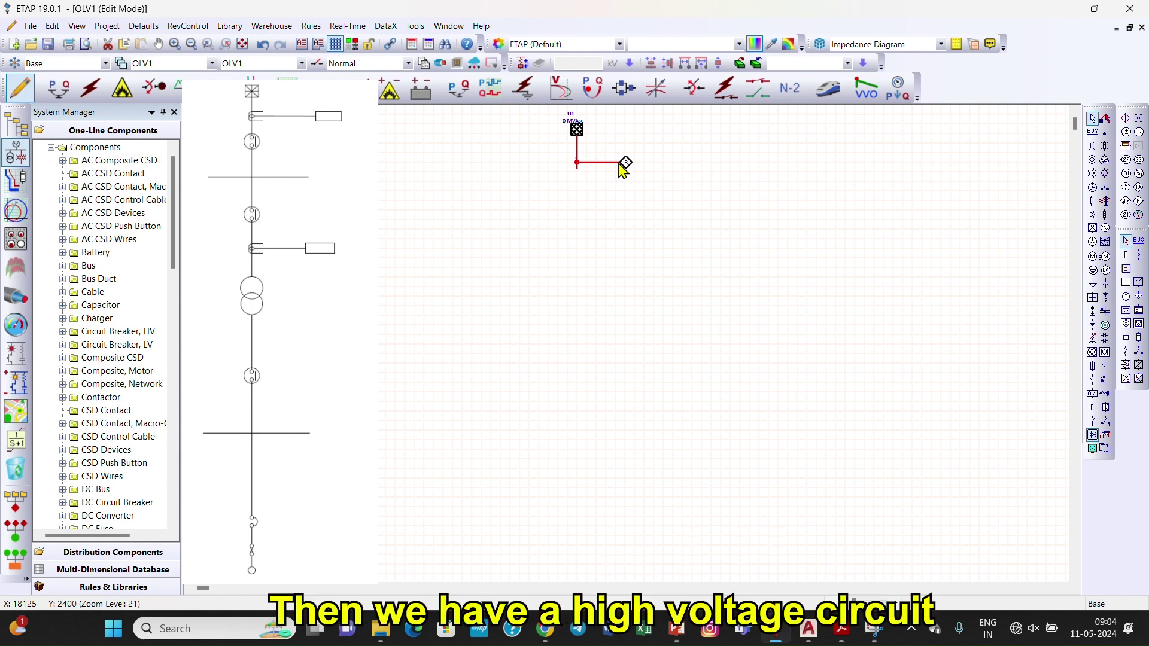
- Place high-voltage breaker CB1 below the current transformer and connect it to the CT
click(1093, 384)
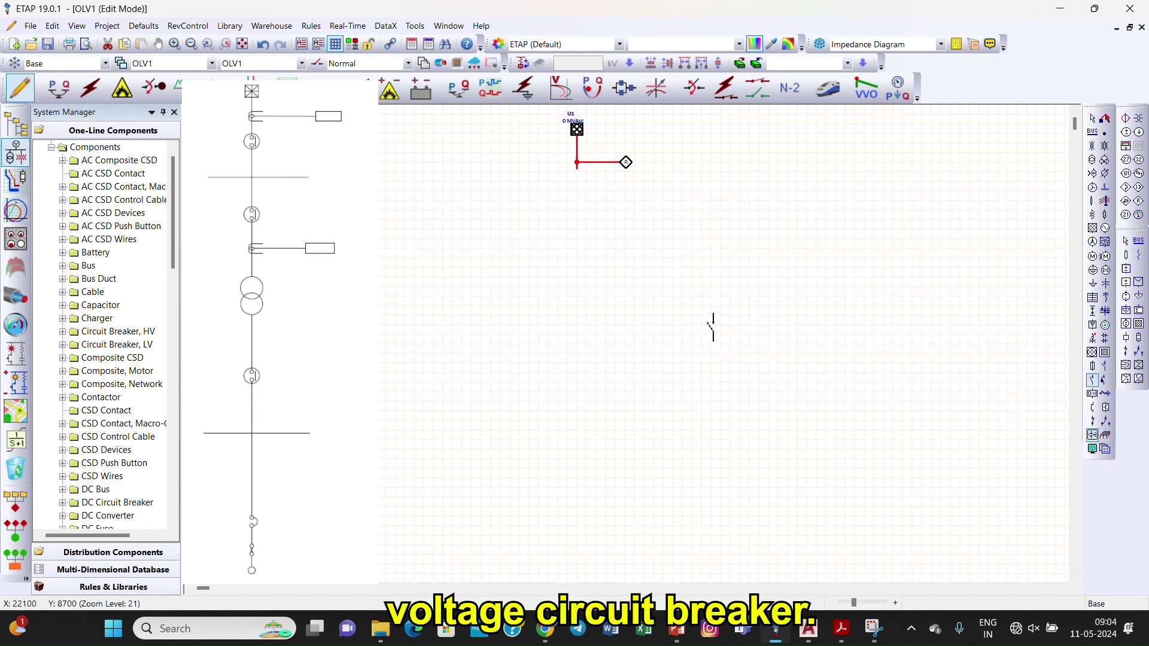
click(576, 207)
drag(578, 171, 577, 201)
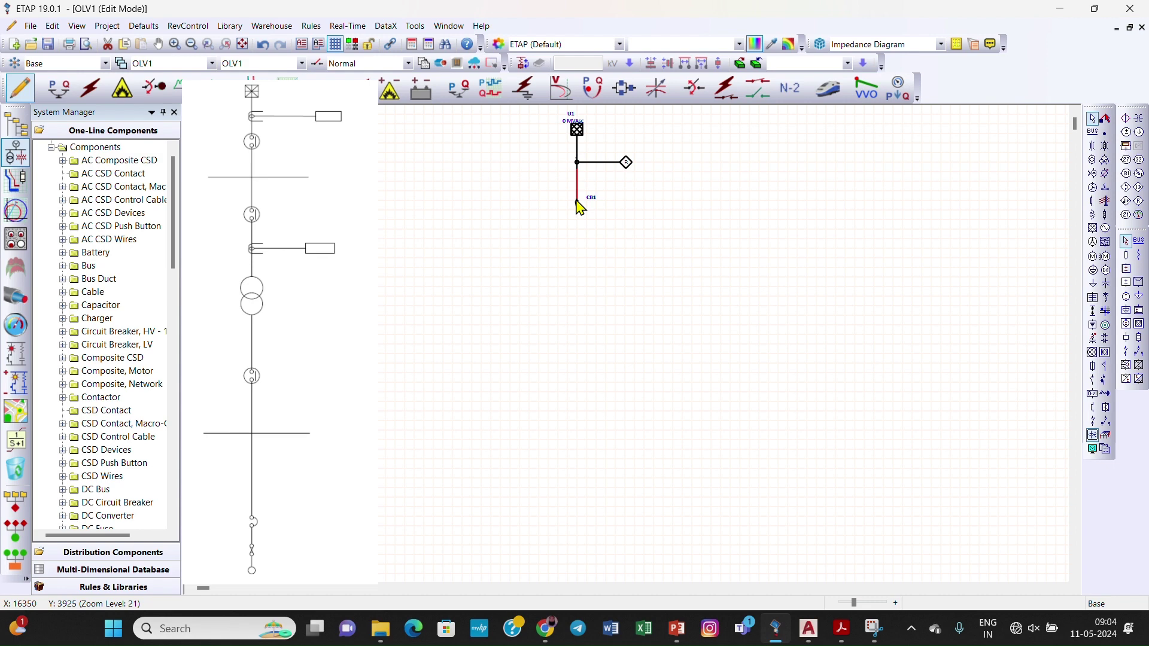
- Add Bus1 under CB1, adjust its position and length, and connect CB1 to it
click(1093, 131)
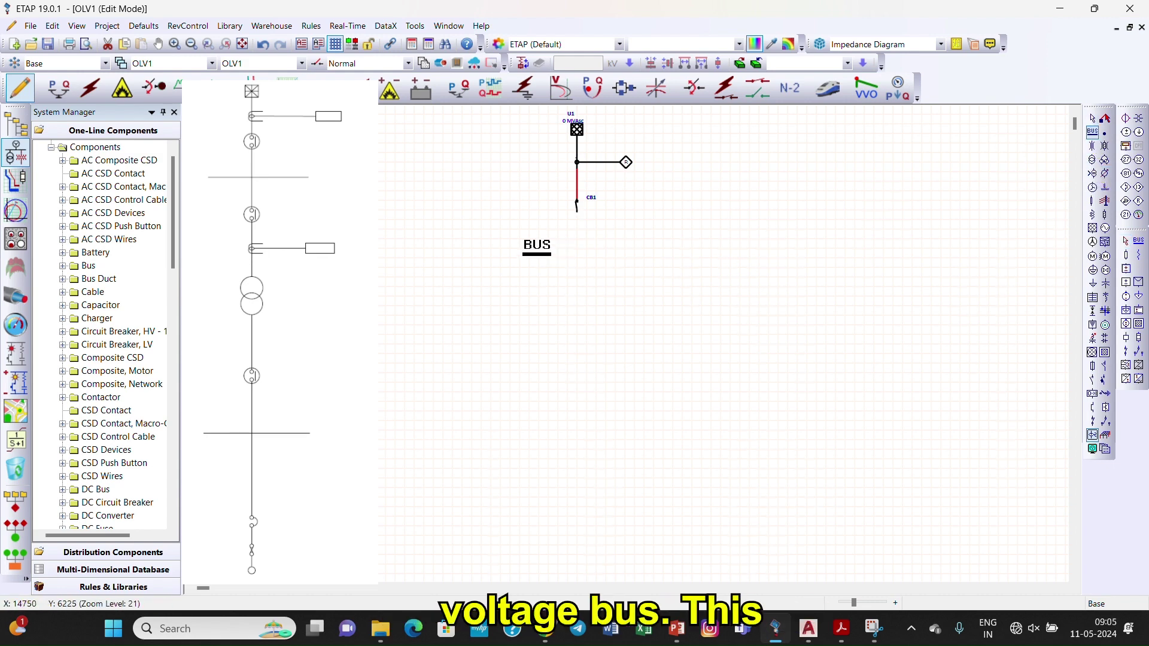
click(537, 245)
mouse_move(537, 245)
mouse_down()
mouse_move(603, 246)
mouse_move(524, 244)
mouse_move(542, 229)
mouse_up()
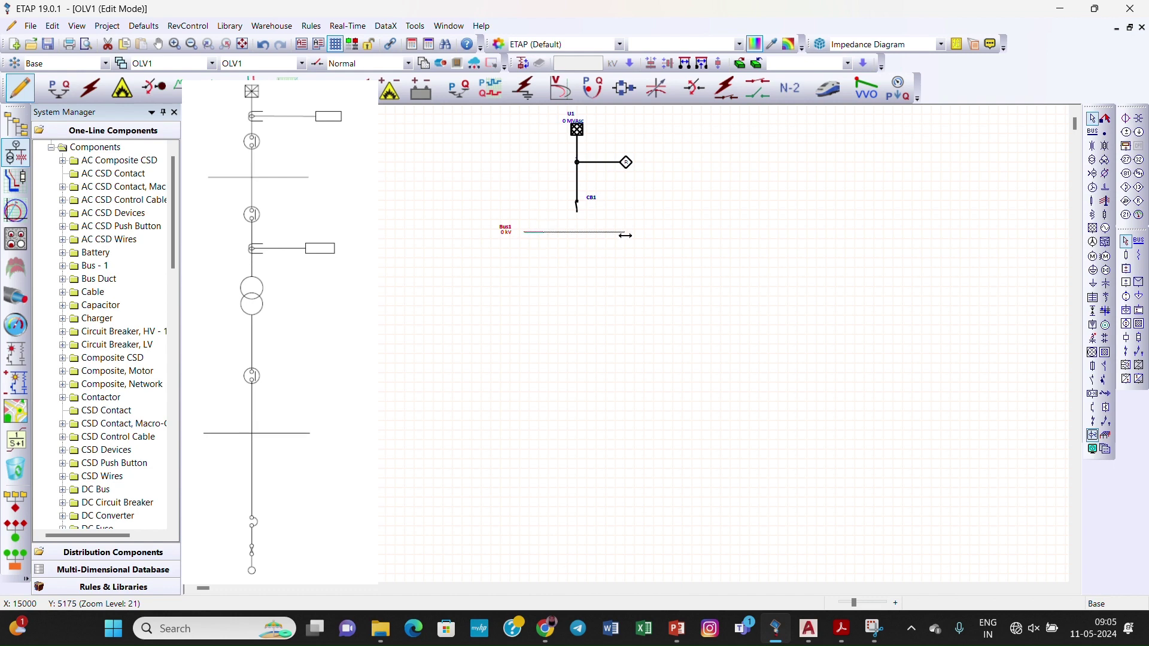
click(672, 246)
drag(578, 216, 579, 232)
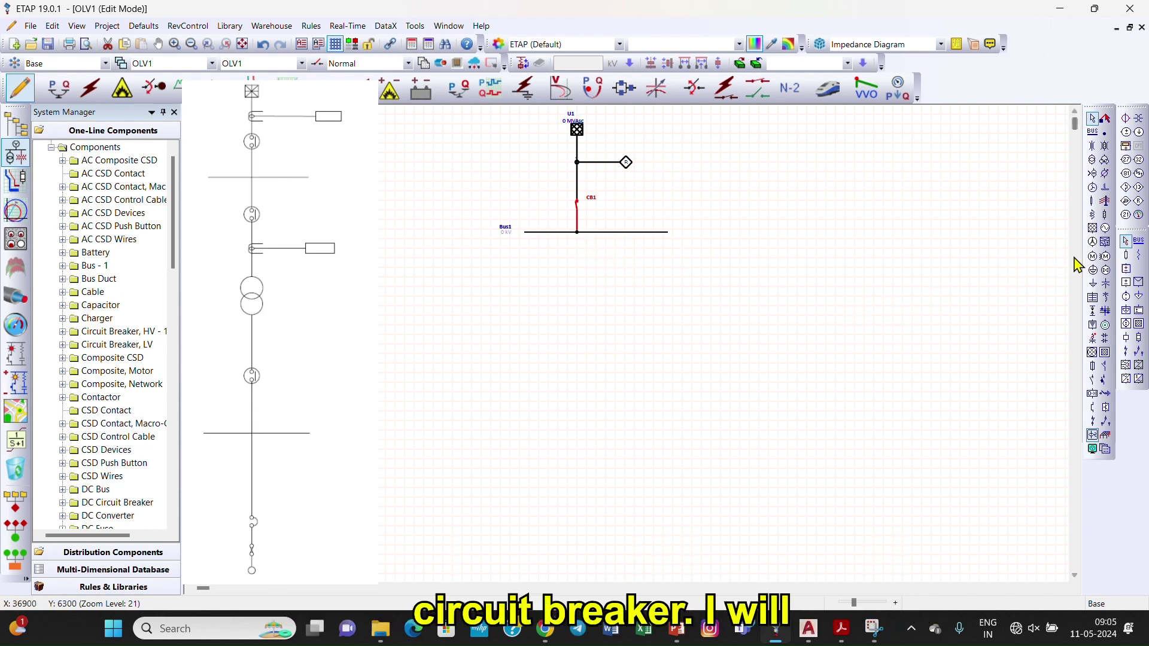
- Place high-voltage breaker CB2 below Bus1 and connect its top terminal to Bus1
click(1092, 380)
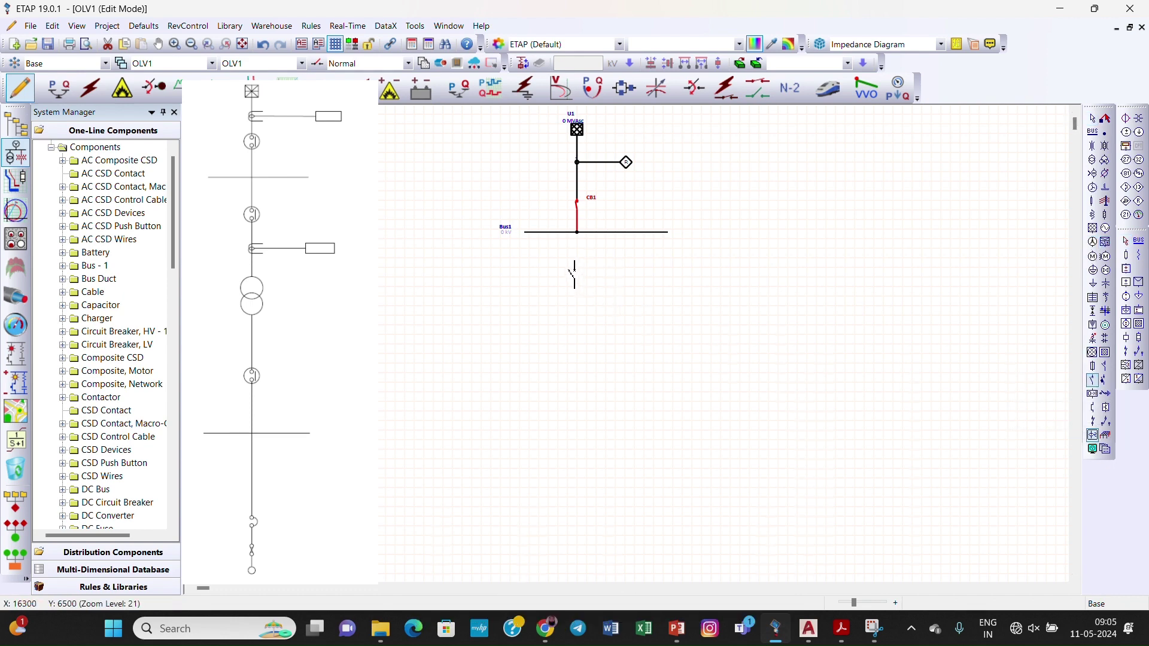
click(575, 270)
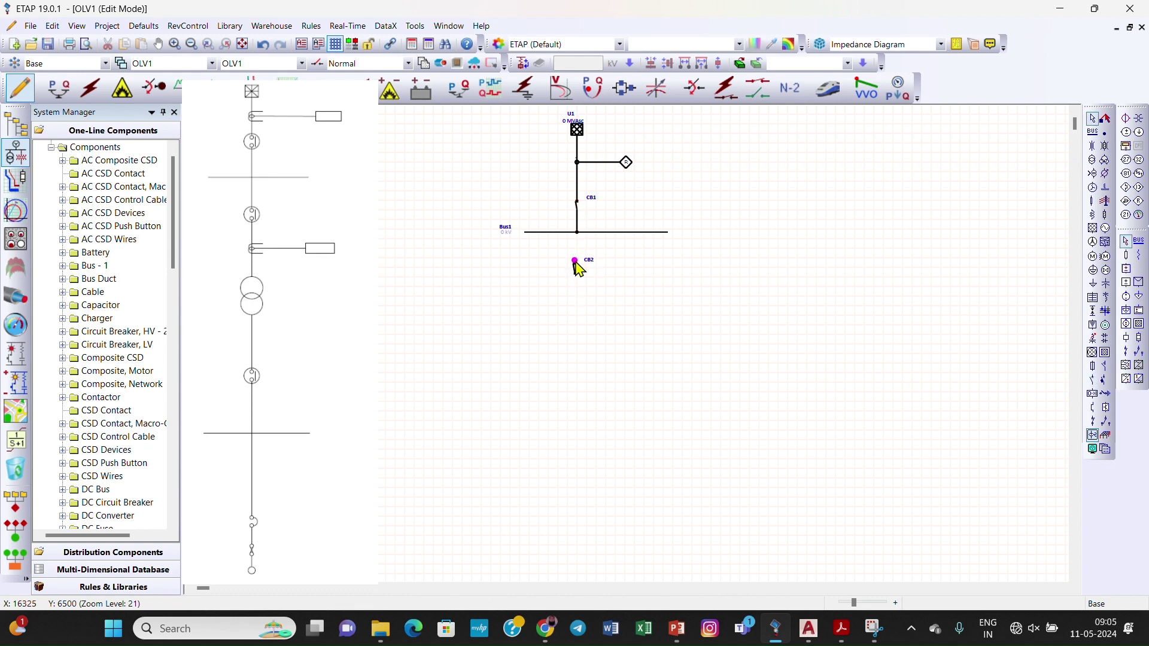
drag(580, 238, 577, 268)
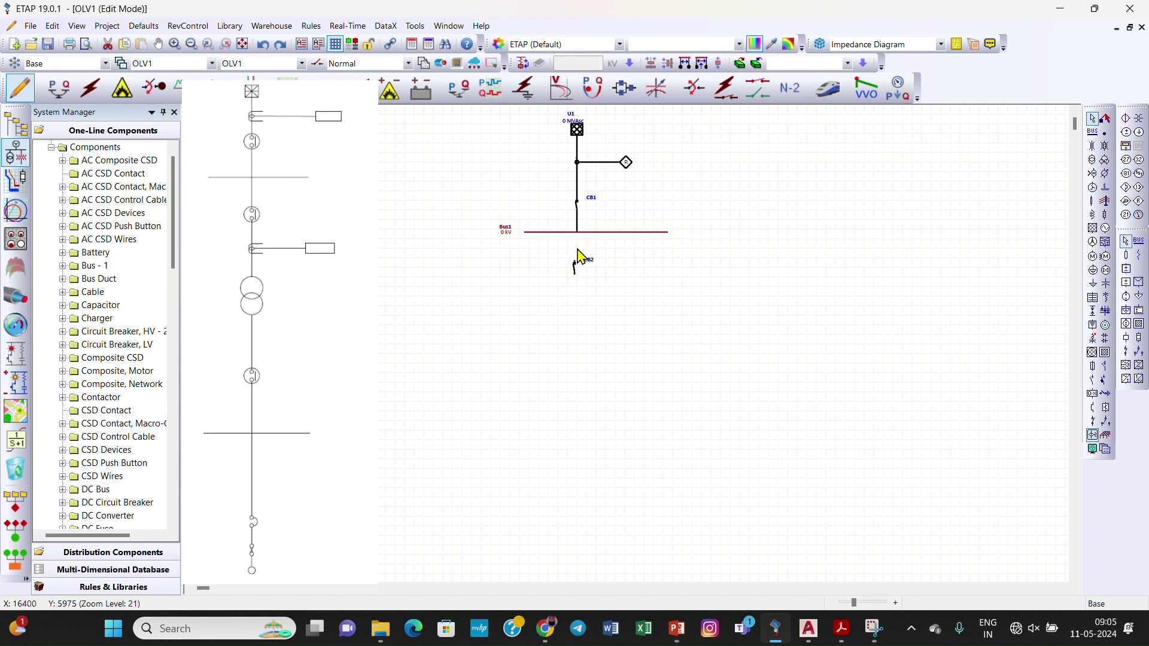
drag(575, 262, 578, 234)
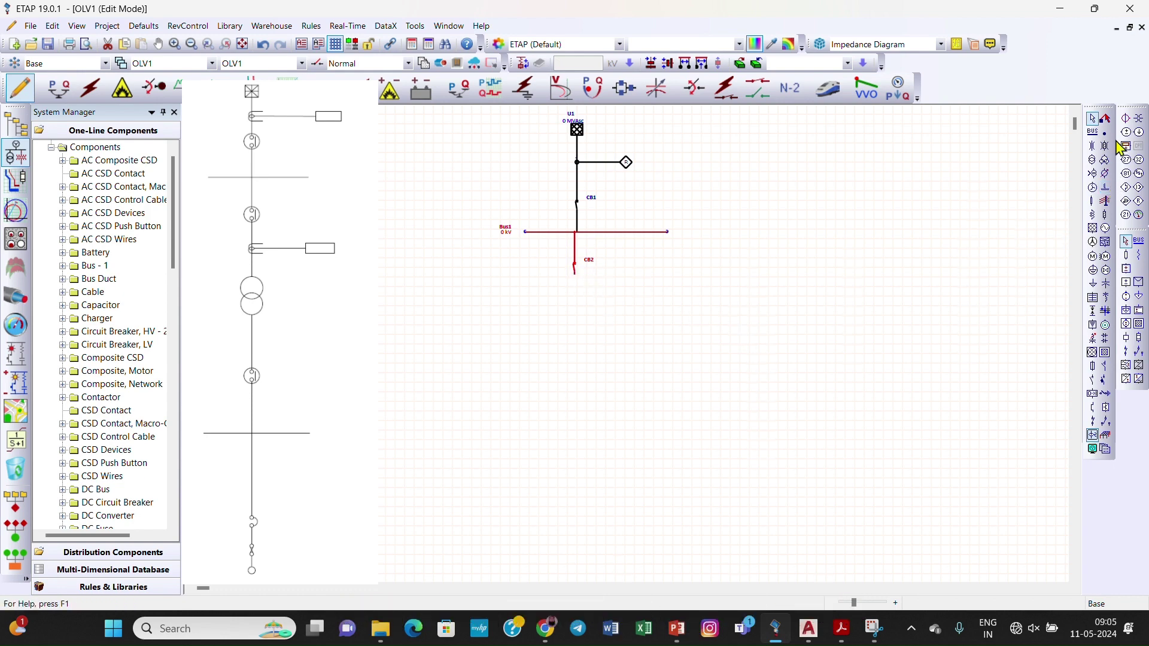
- Add a current transformer below CB2 and a multi-function relay to its right, wiring them together
click(1126, 119)
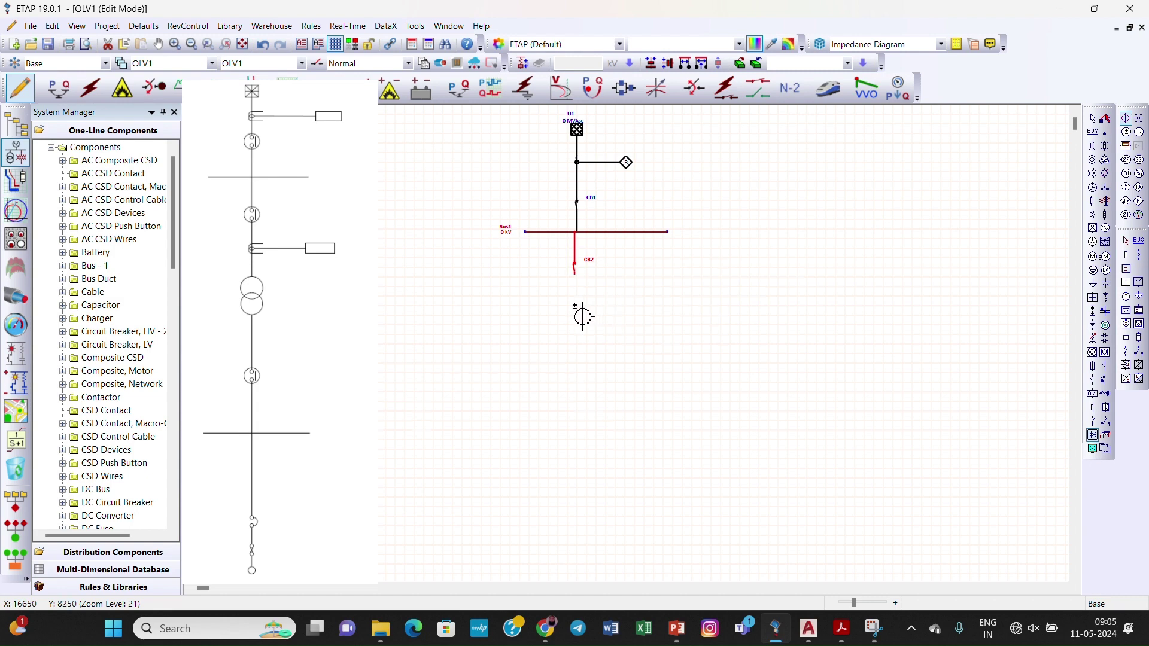
click(573, 315)
drag(576, 302, 576, 274)
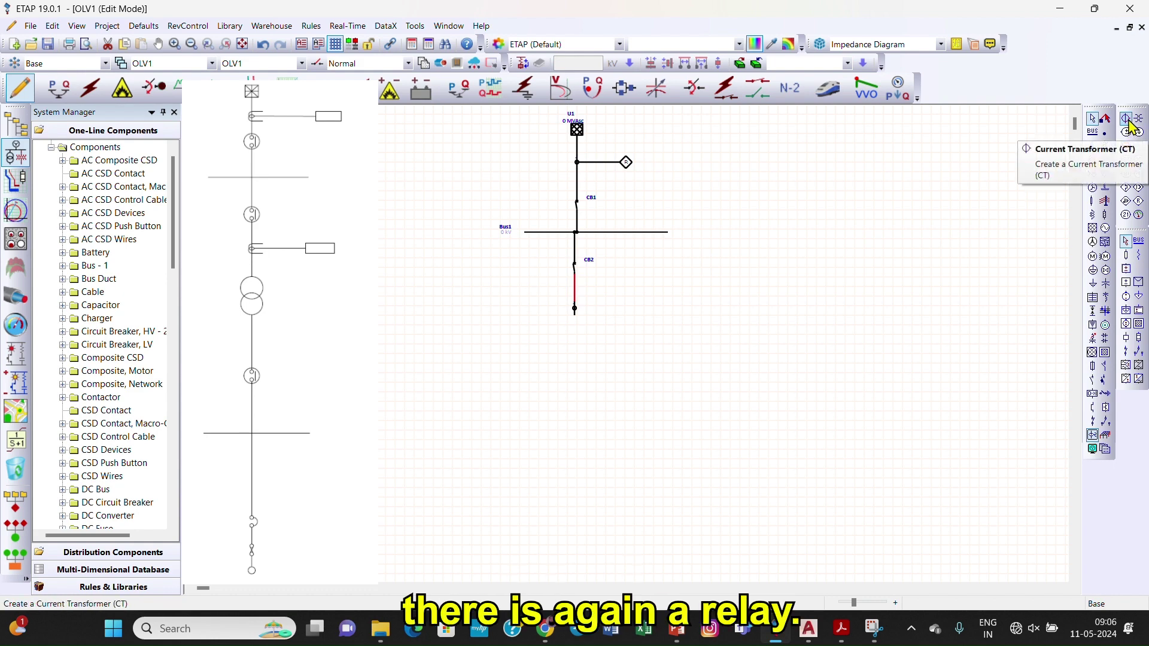
click(1141, 202)
click(635, 309)
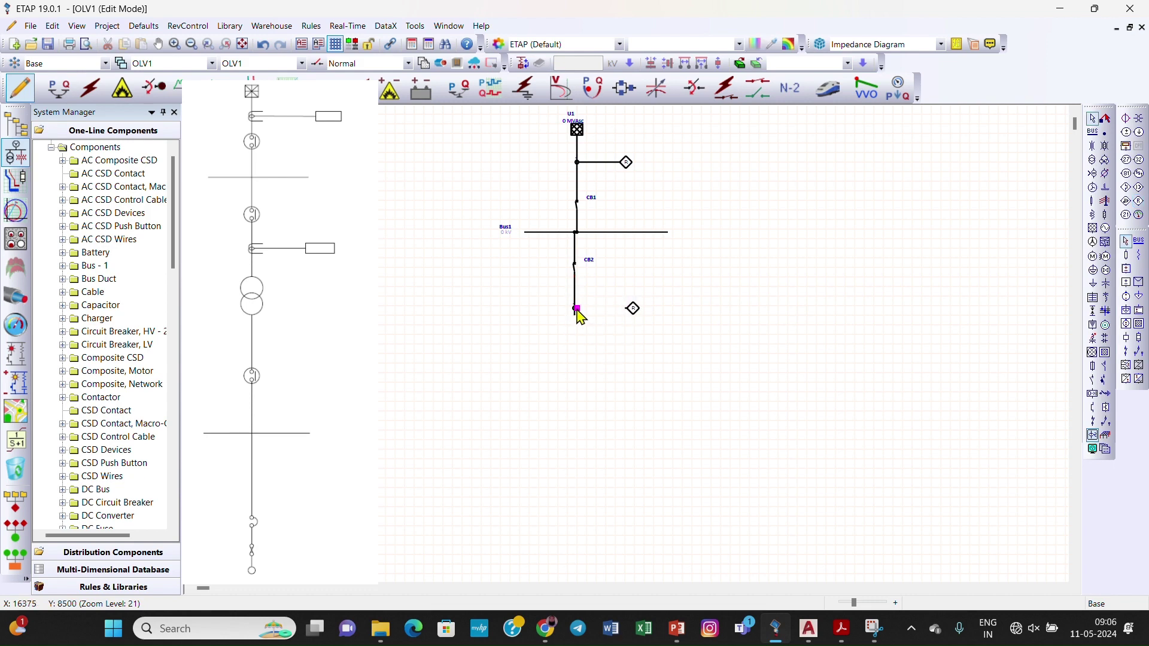
drag(576, 309, 633, 309)
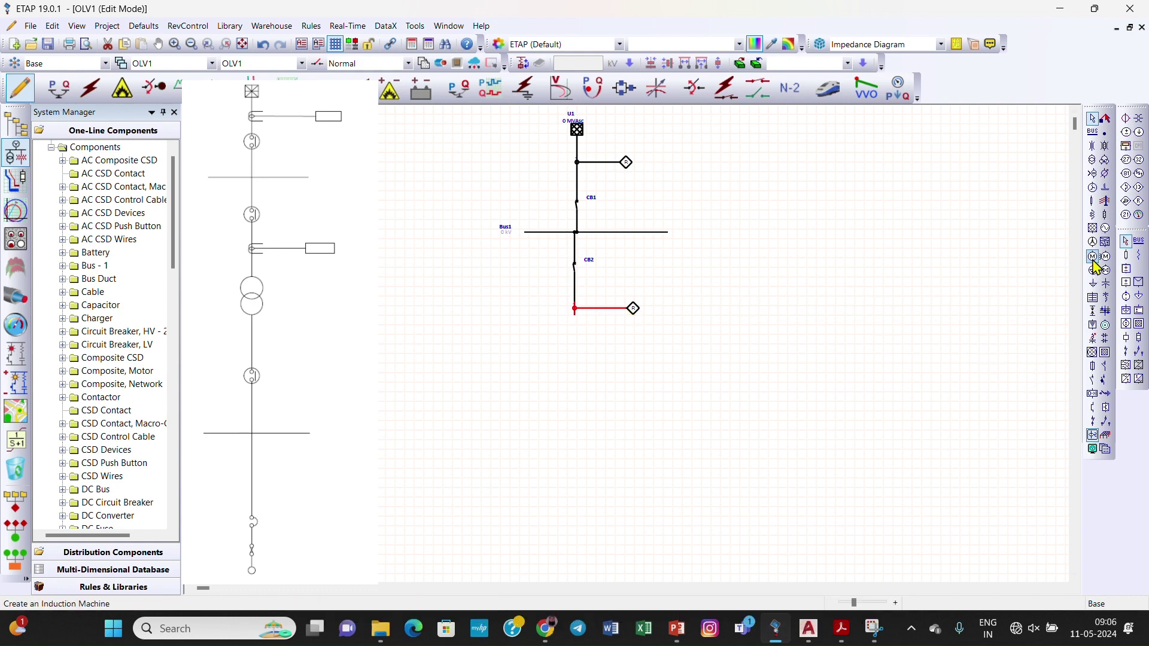
- Place two-winding transformer T1 below the second CT and connect it up
click(1092, 160)
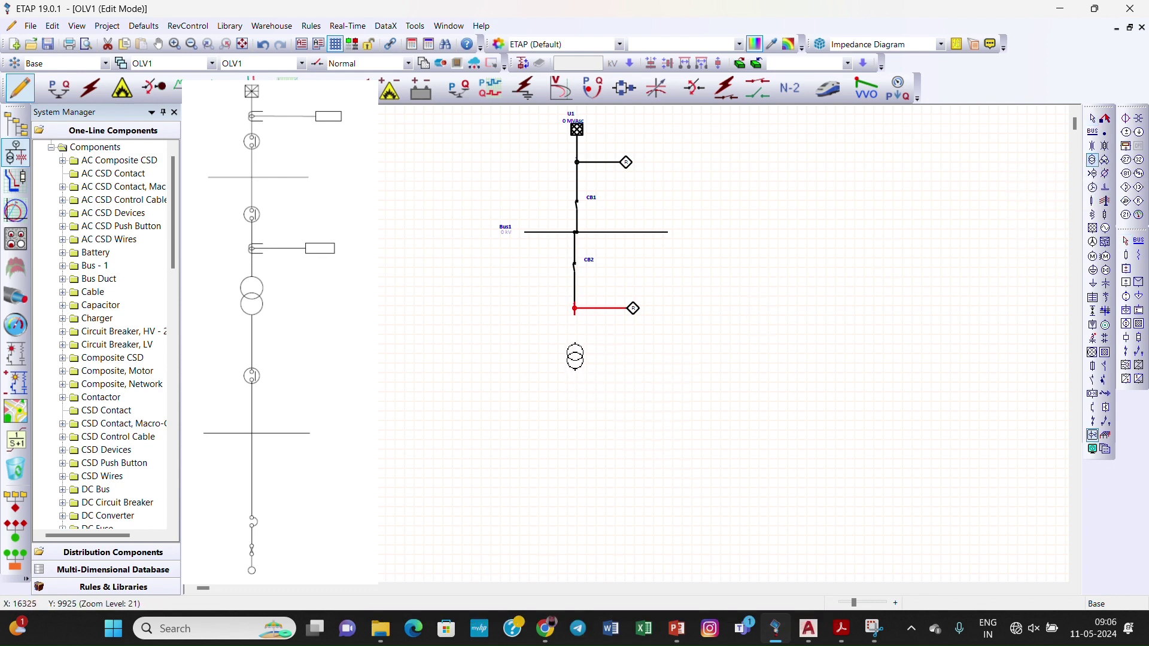
click(575, 354)
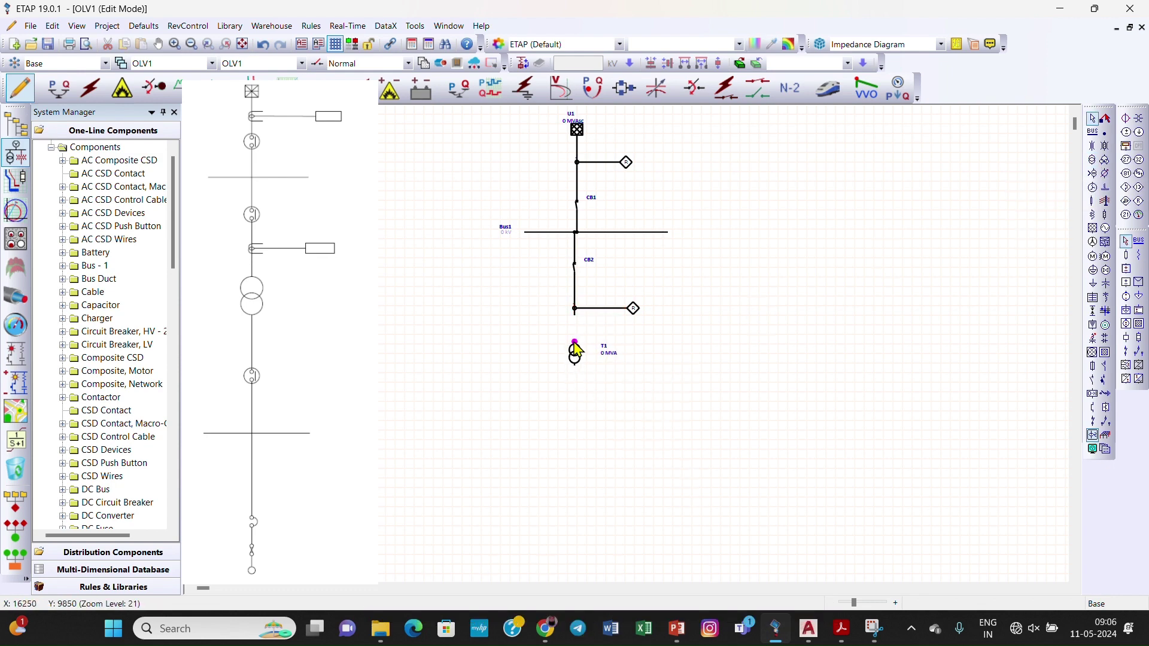
drag(575, 342, 574, 309)
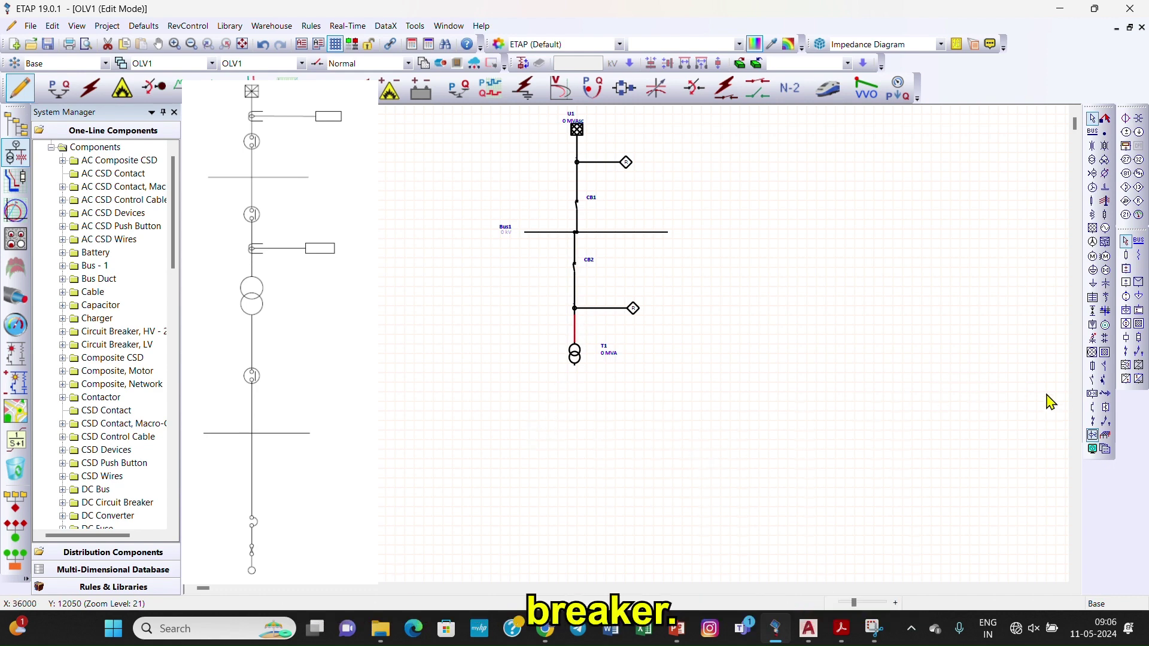
- Place low-voltage breaker CB3 below T1 and connect it to T1's bottom terminal
click(1106, 382)
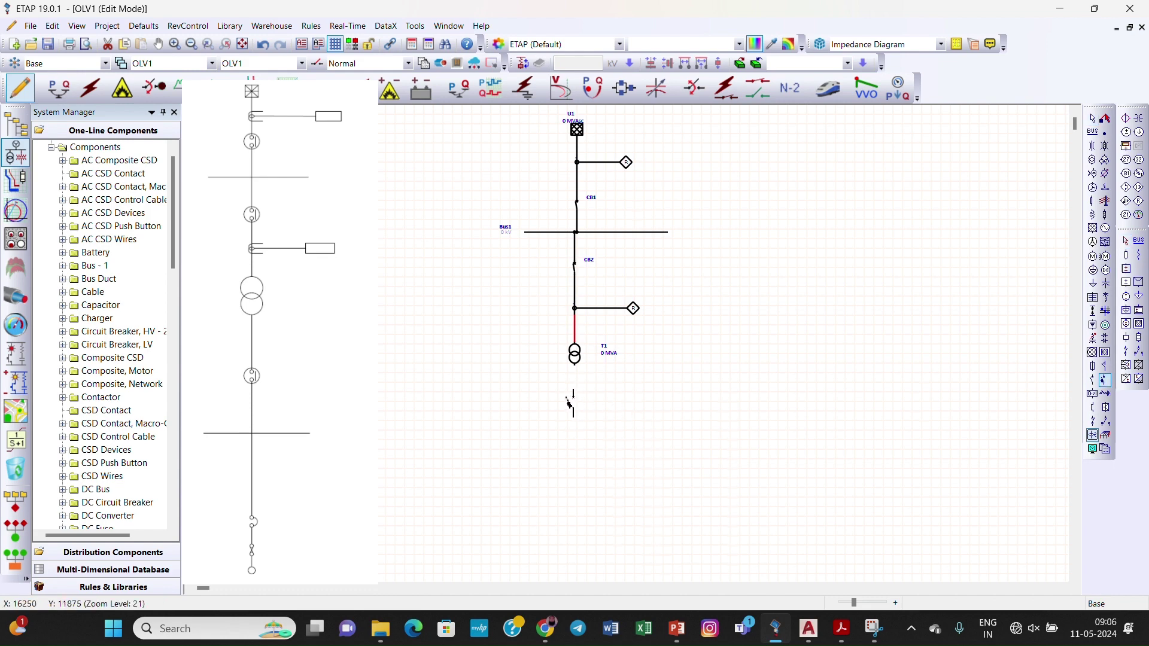
click(574, 396)
drag(575, 390, 575, 368)
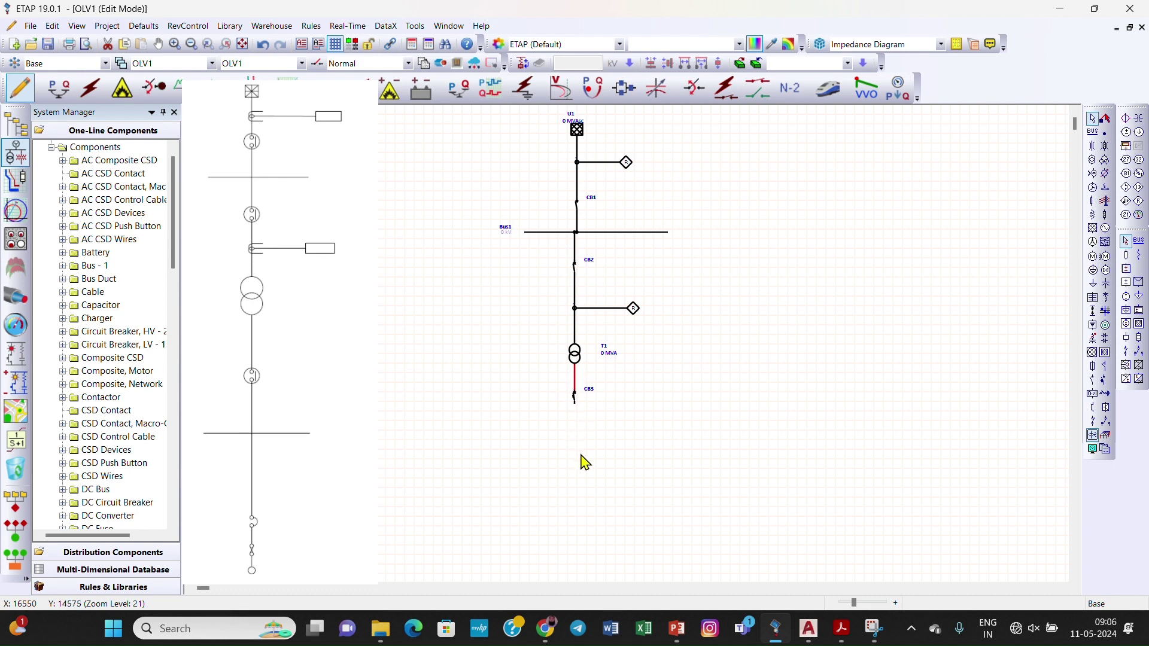
- Add Bus2 below CB3, lengthen it to the right, and connect CB3 to it
click(1094, 131)
click(490, 440)
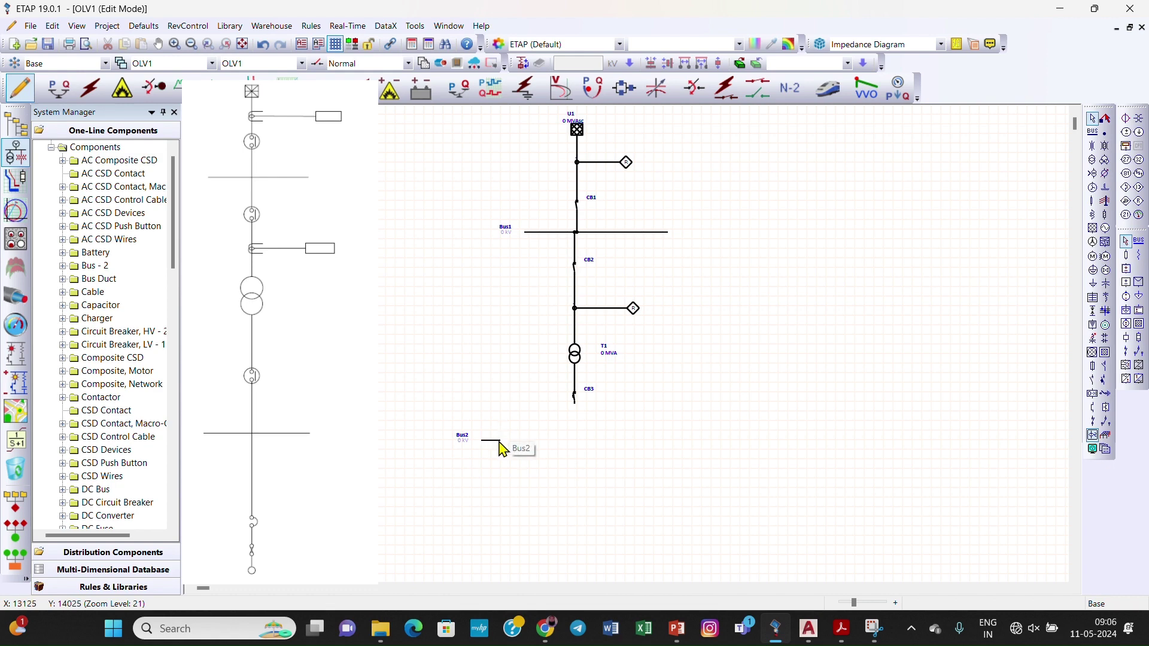
click(501, 441)
key(Down)
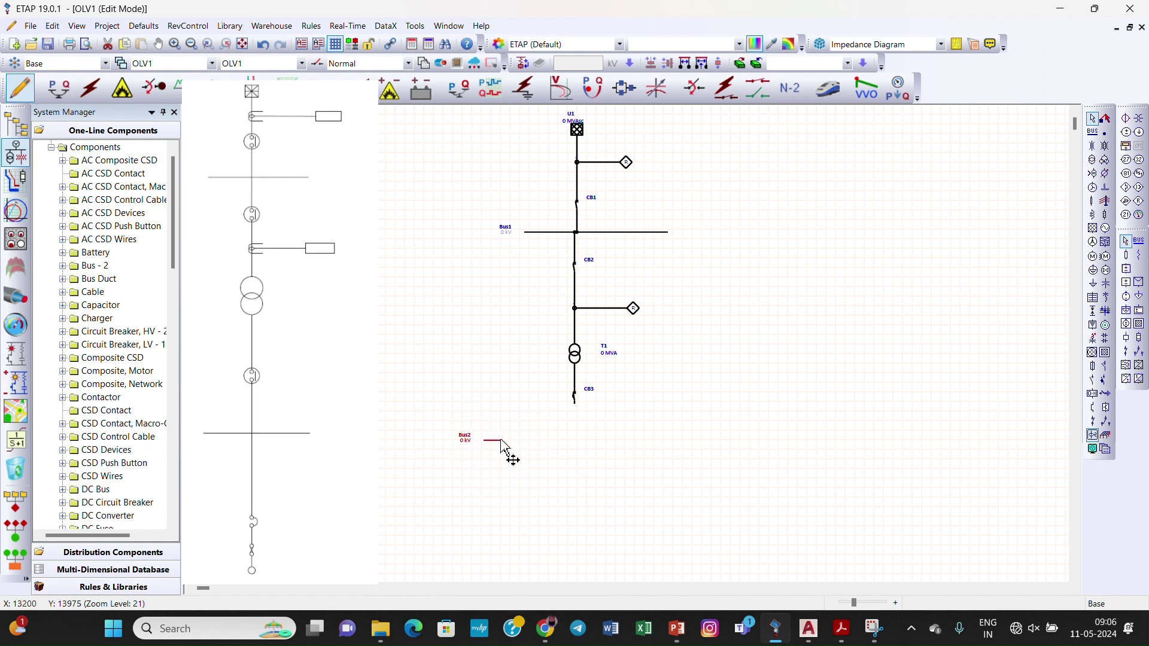
drag(502, 438, 661, 439)
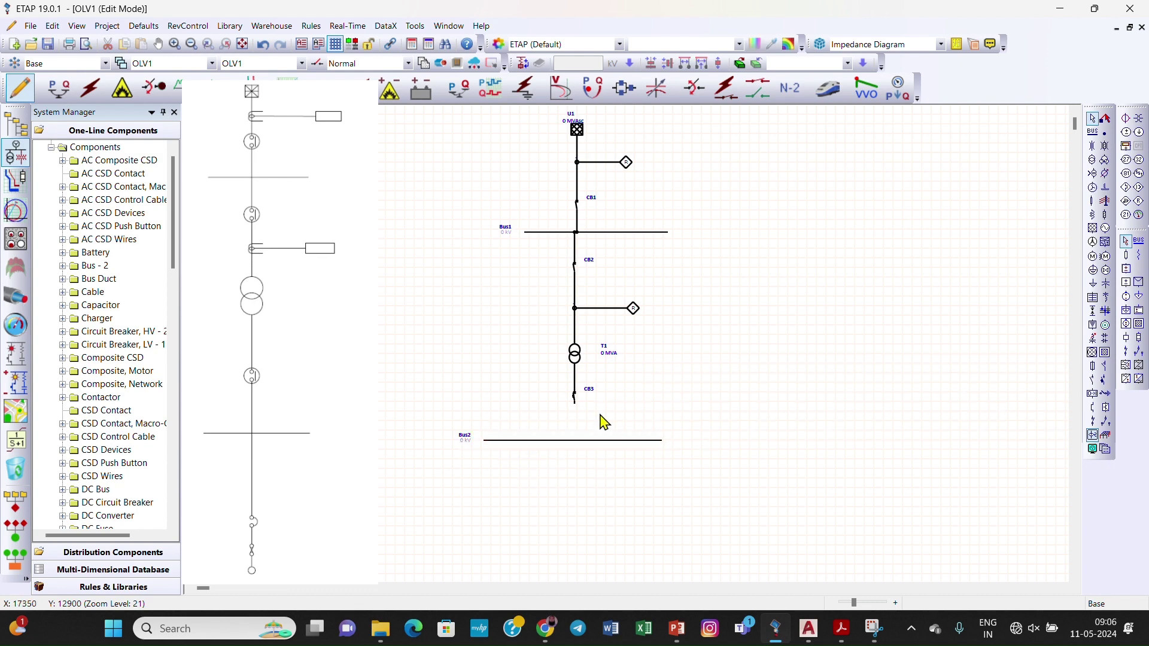
drag(575, 404, 575, 443)
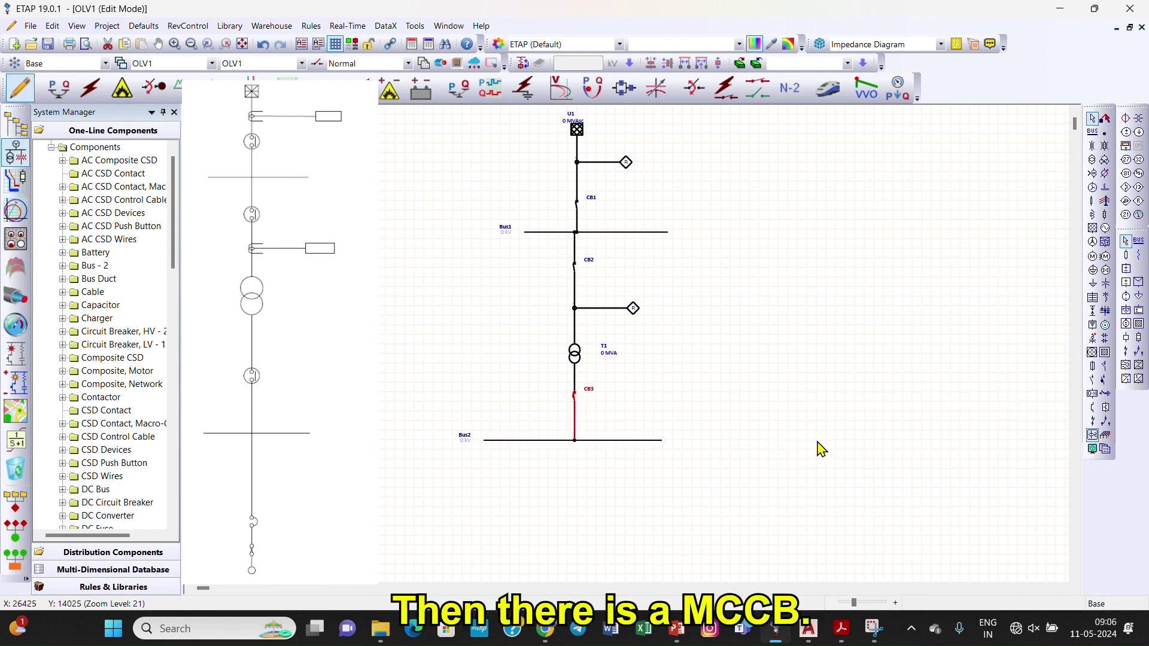
- Place low-voltage breaker CB4 below Bus2 with an alternative symbol and connect it to Bus2
click(1105, 382)
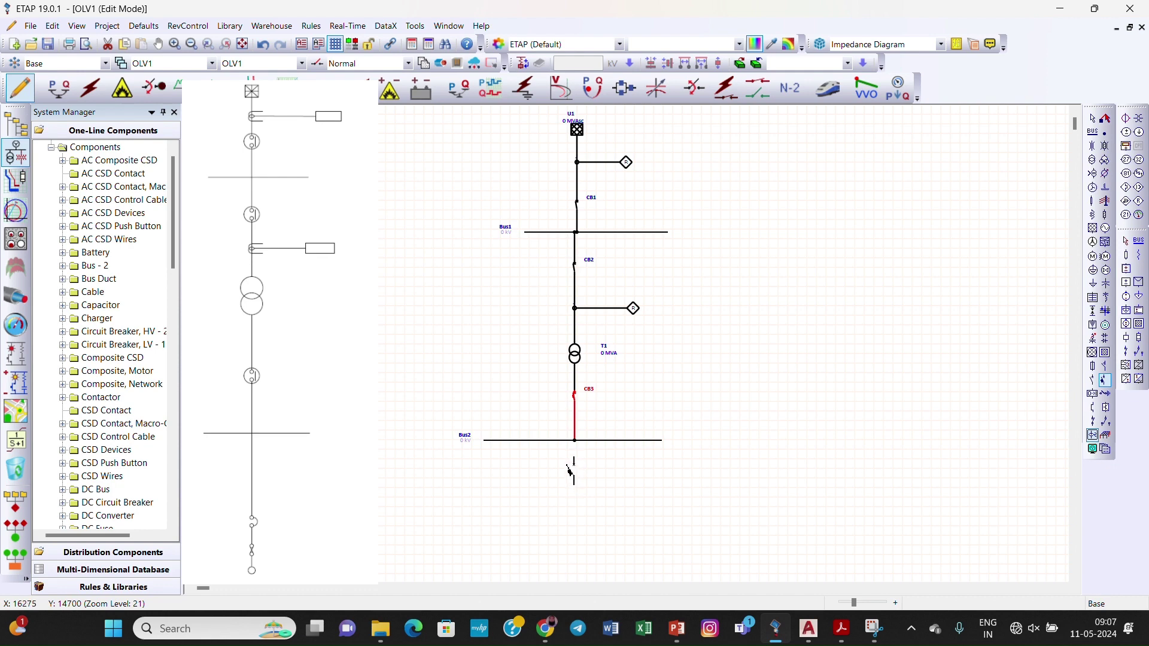
click(574, 464)
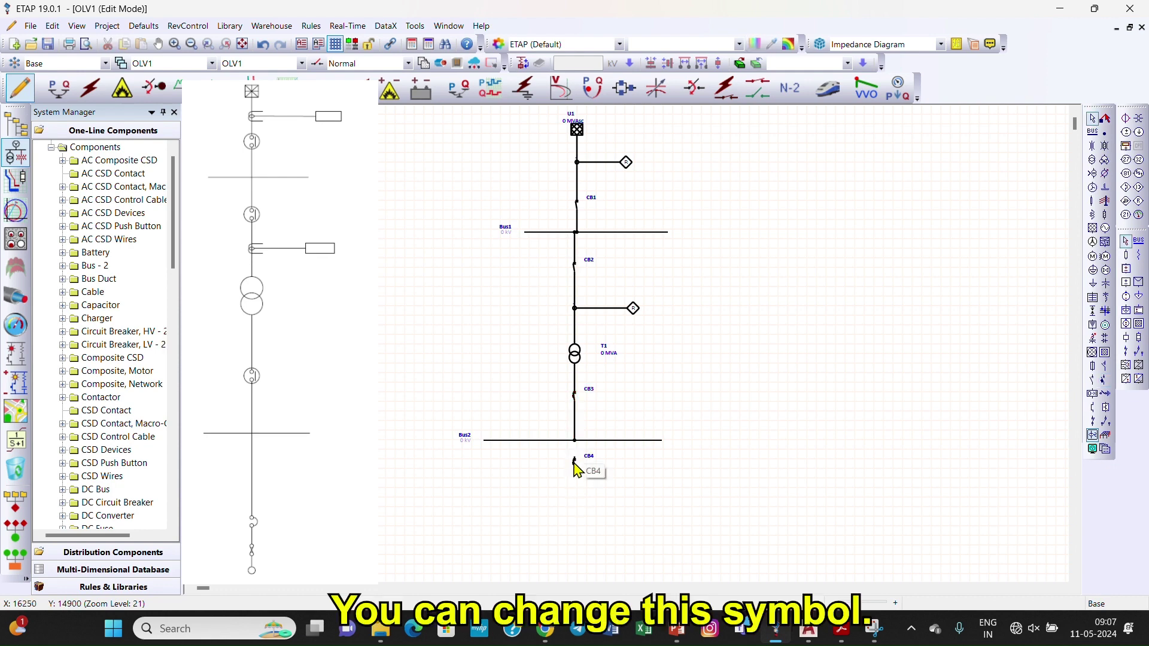
right_click(575, 468)
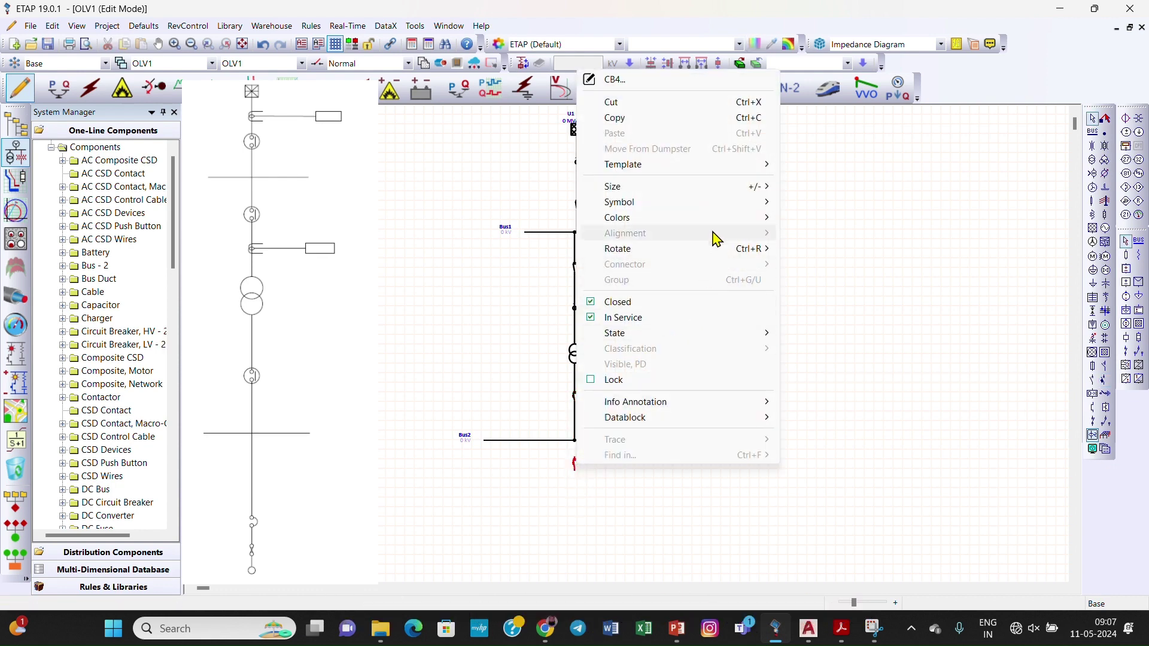
mouse_move(758, 203)
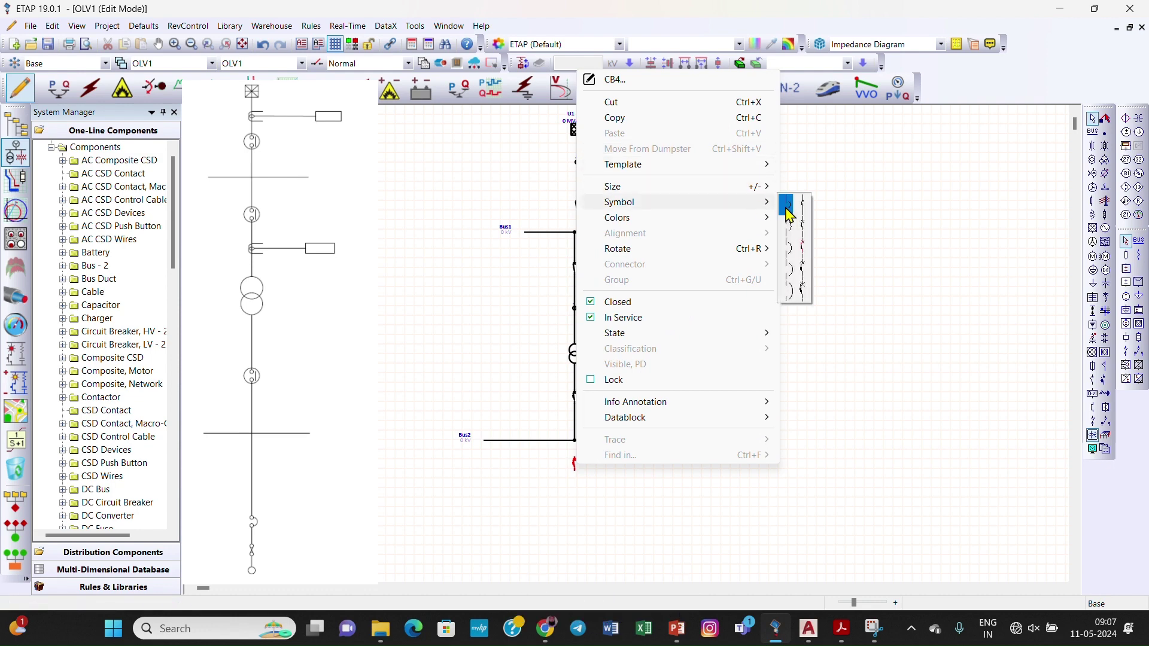
click(789, 227)
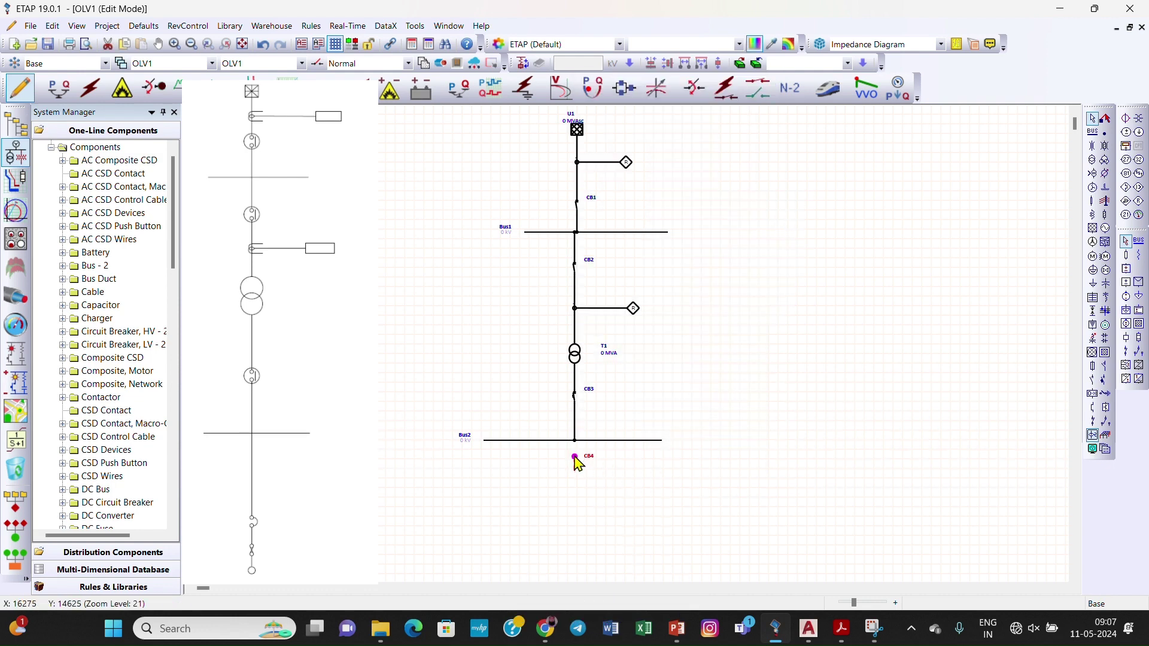
drag(576, 458, 576, 442)
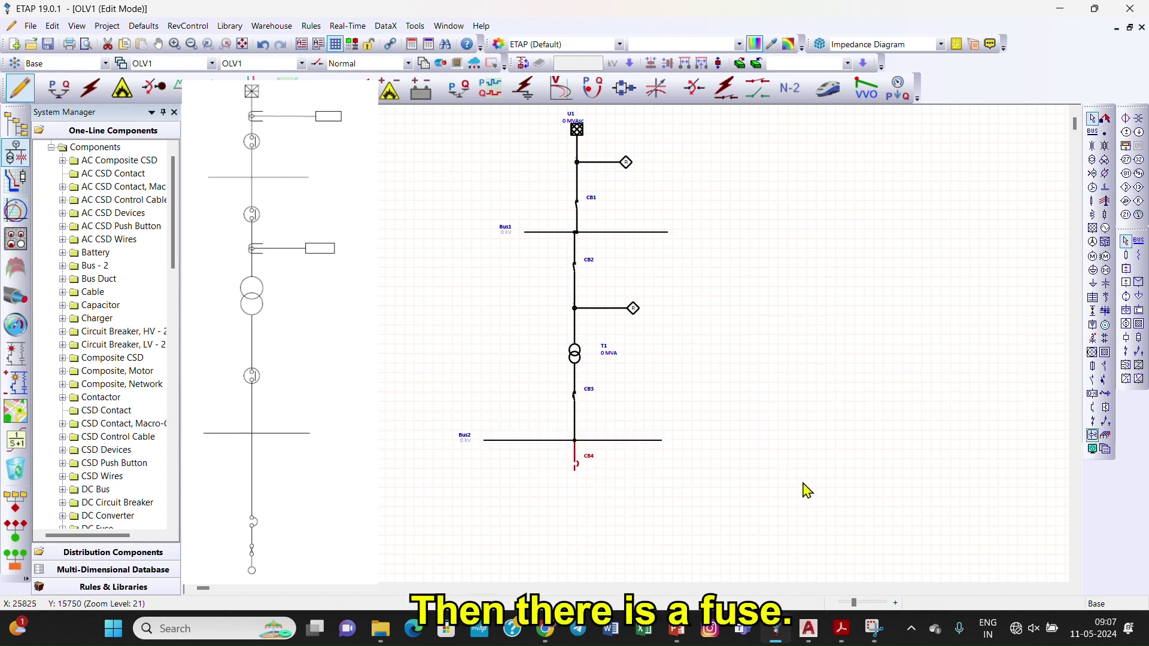
- Add Fuse1 below CB4 and induction motor Mtr1 below Fuse1, all connected in line
click(1094, 368)
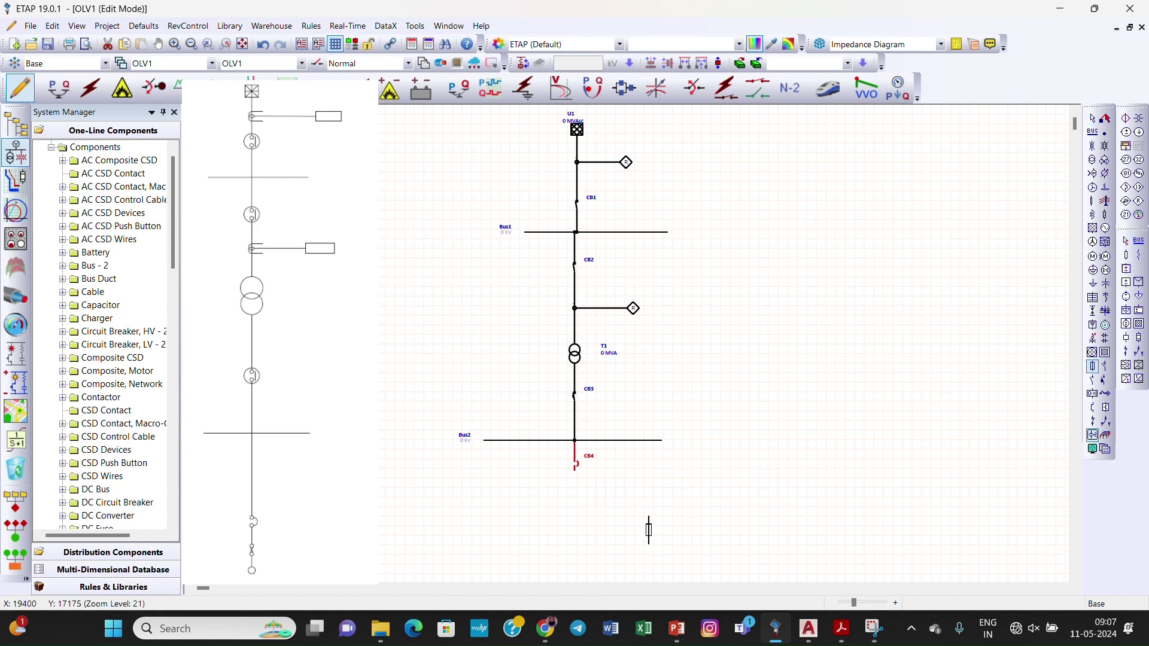
click(577, 499)
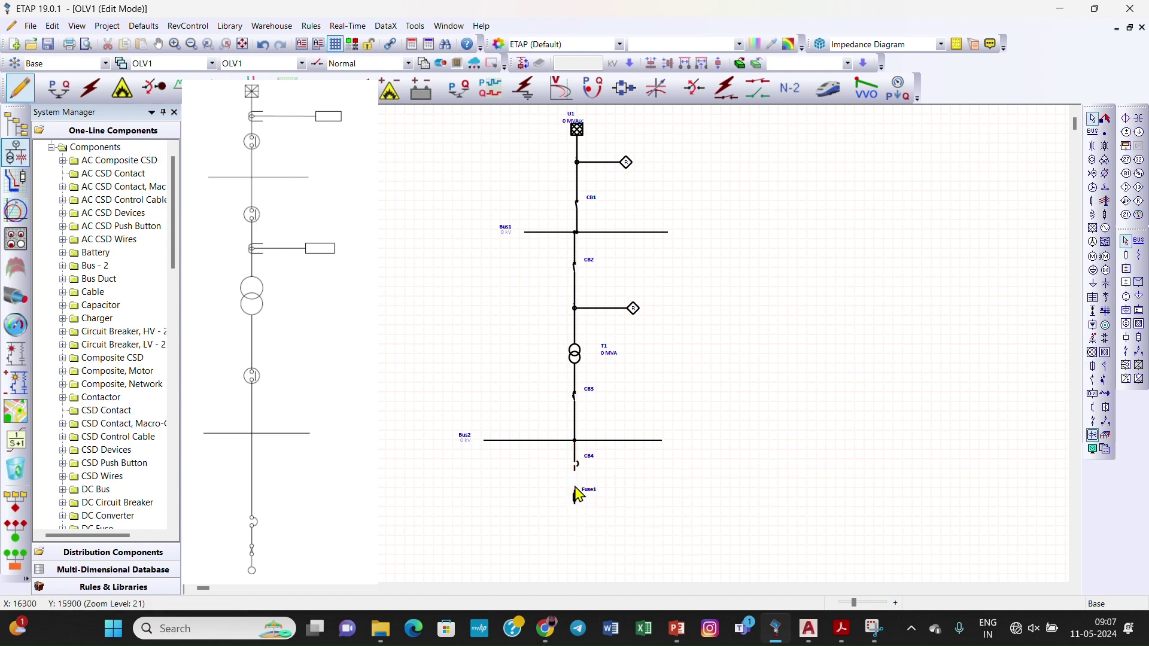
drag(574, 492, 575, 474)
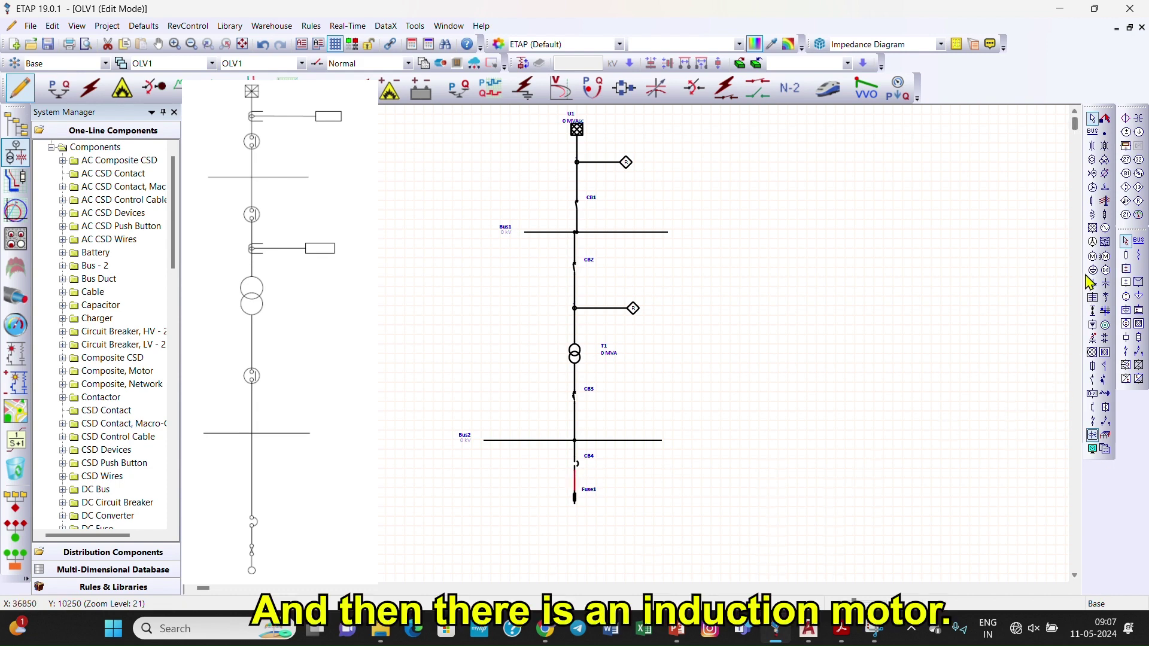
click(1093, 257)
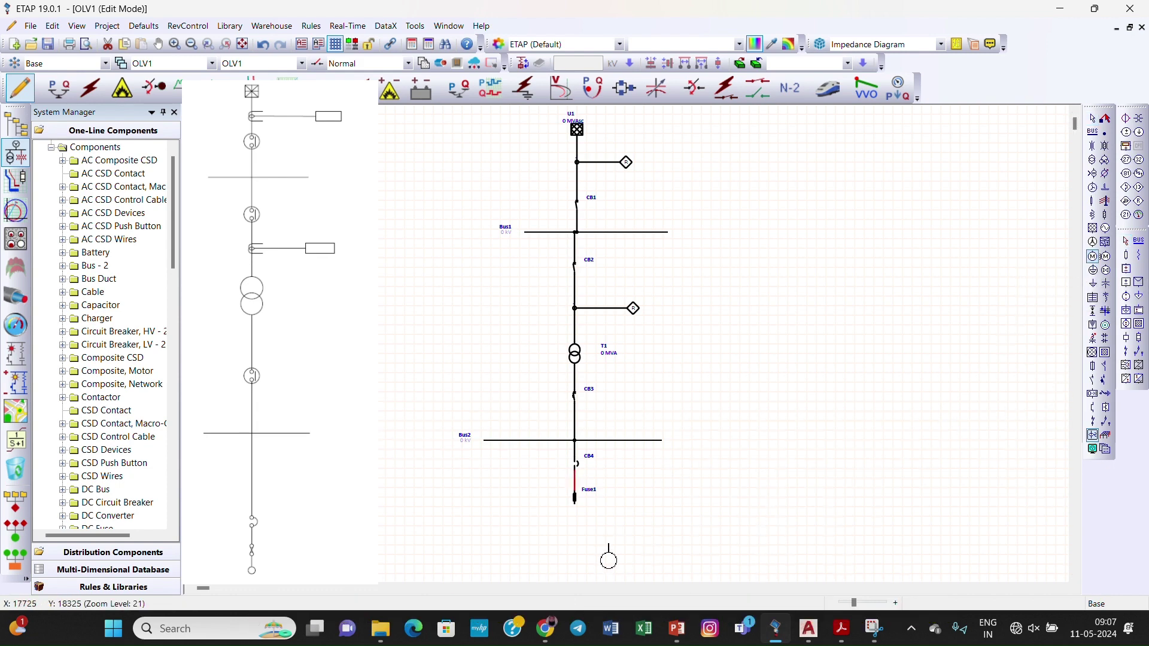
click(574, 527)
drag(574, 527, 576, 528)
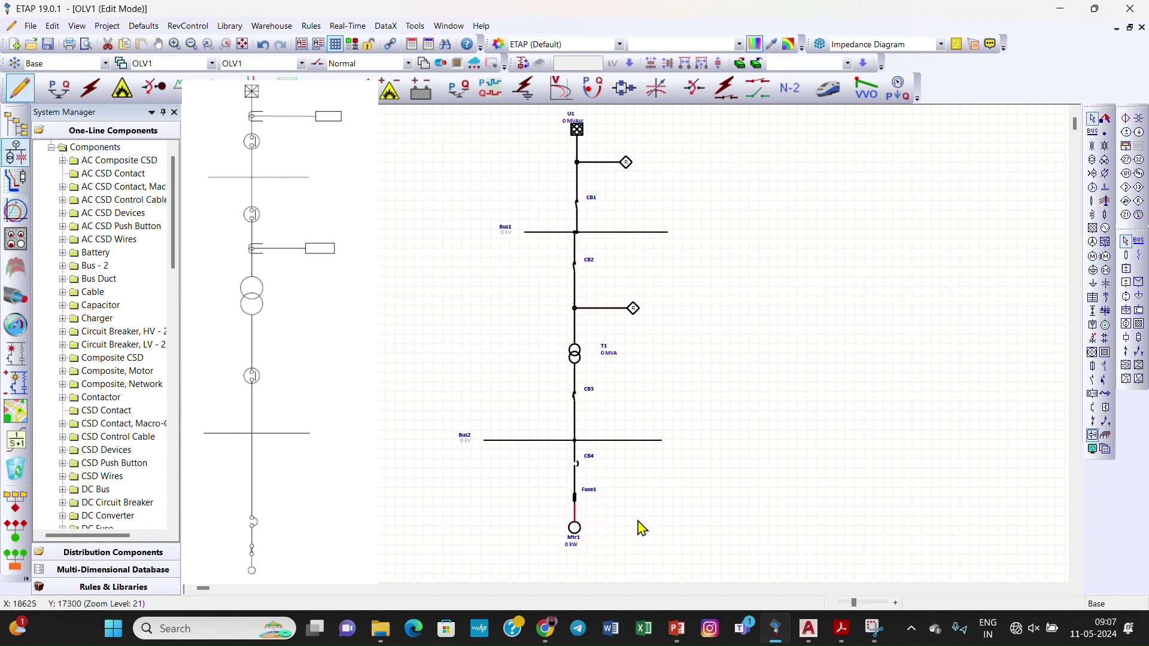
click(667, 532)
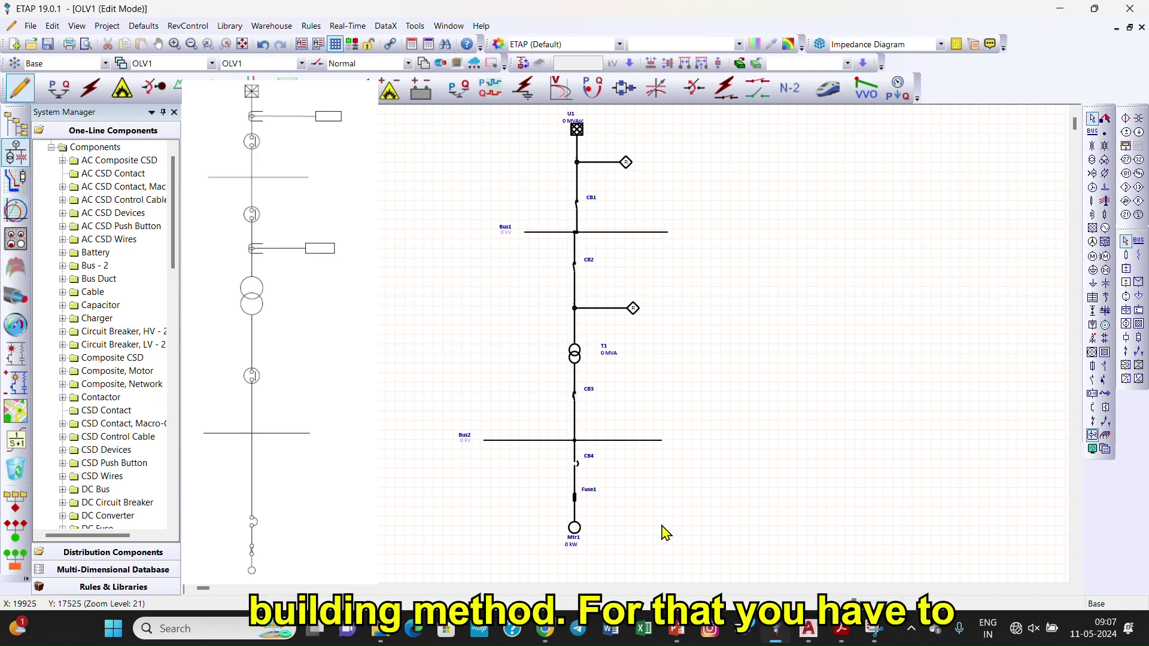
- Enable one-line Auto Build and pick the Power Grid element
click(522, 65)
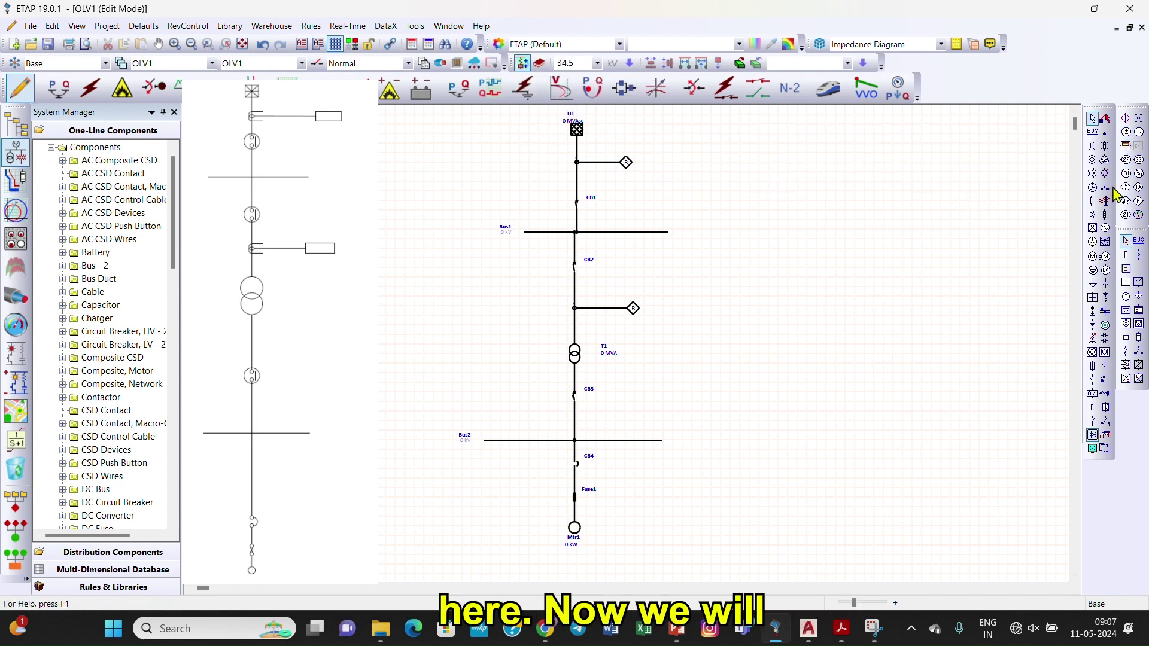
click(1093, 228)
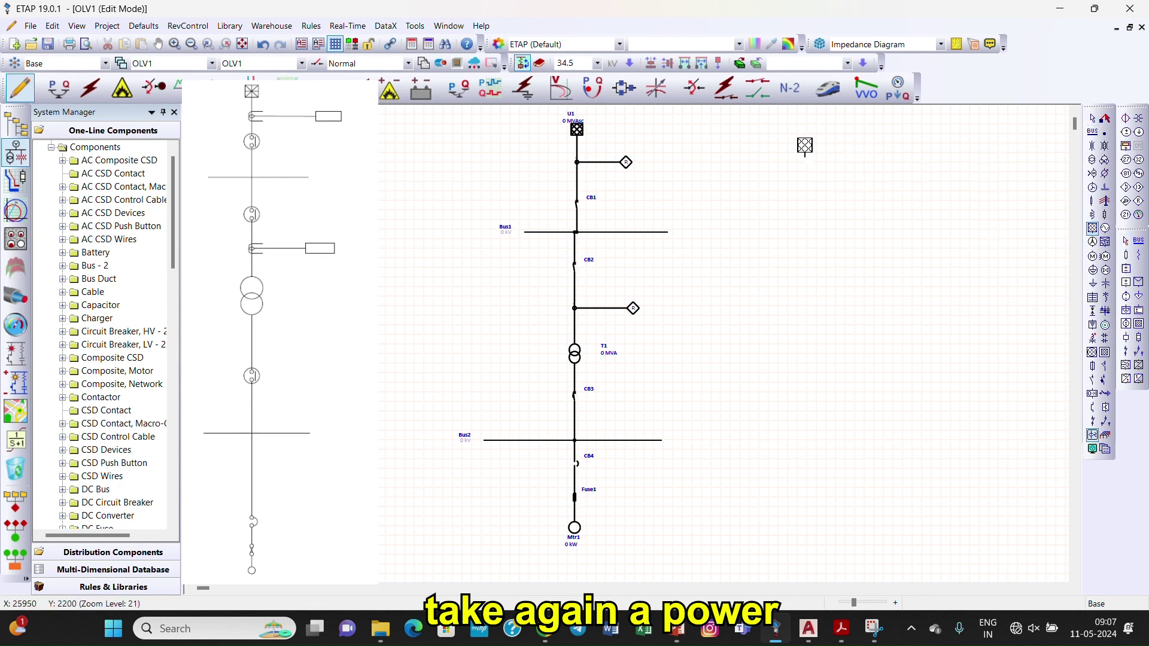
- Place power grid U2 and auto-build a current transformer and relay below it
click(787, 124)
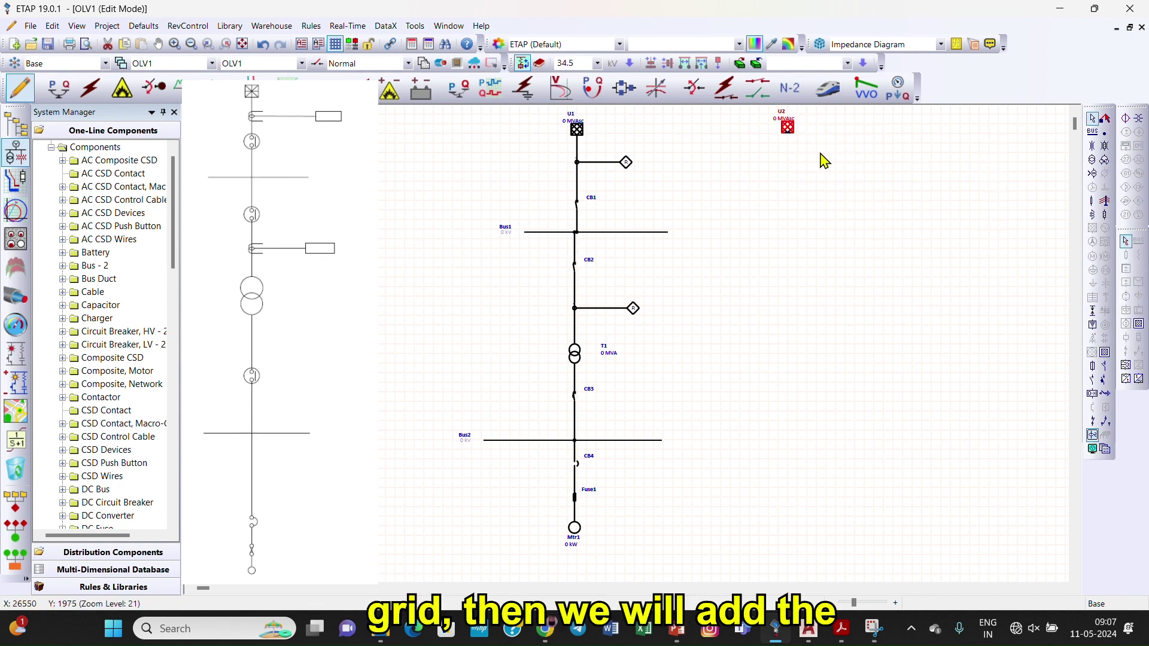
click(1126, 119)
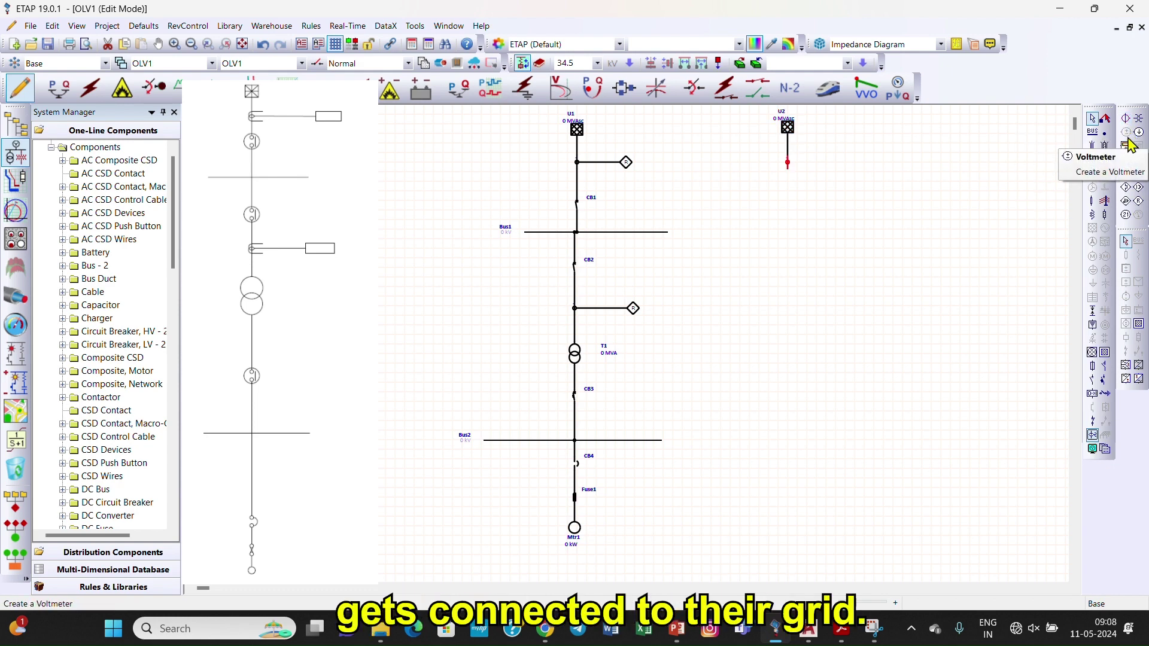
click(1139, 204)
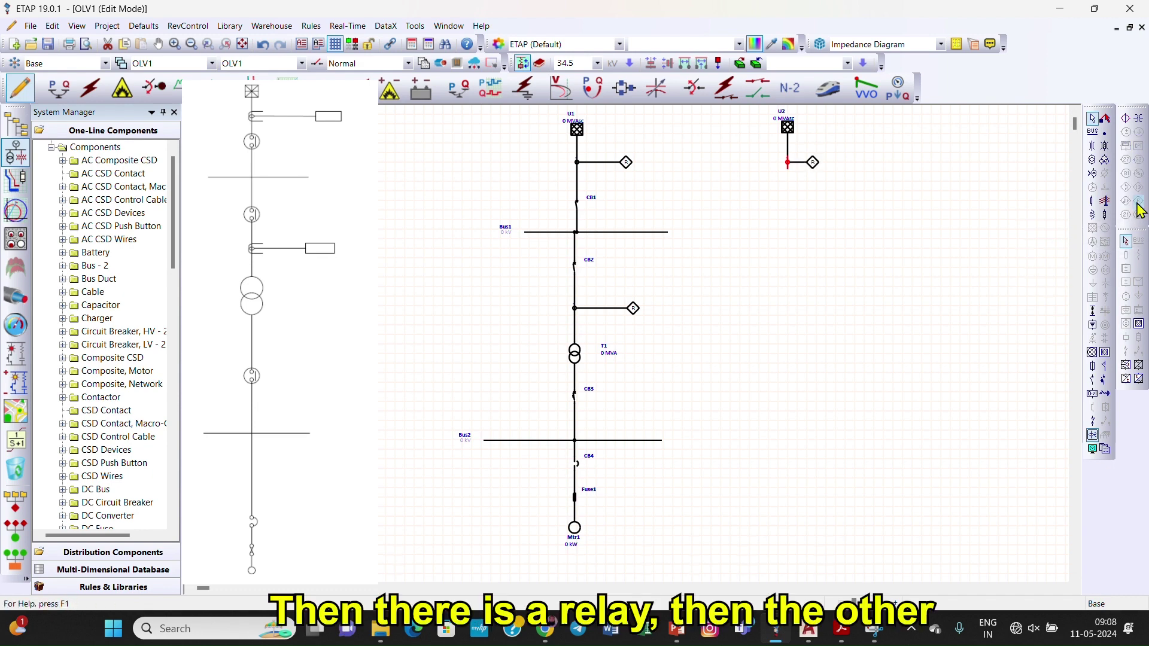
- Auto-build breaker CB5, Bus3, breaker CB6, and a CT with relay under CB6
click(1093, 383)
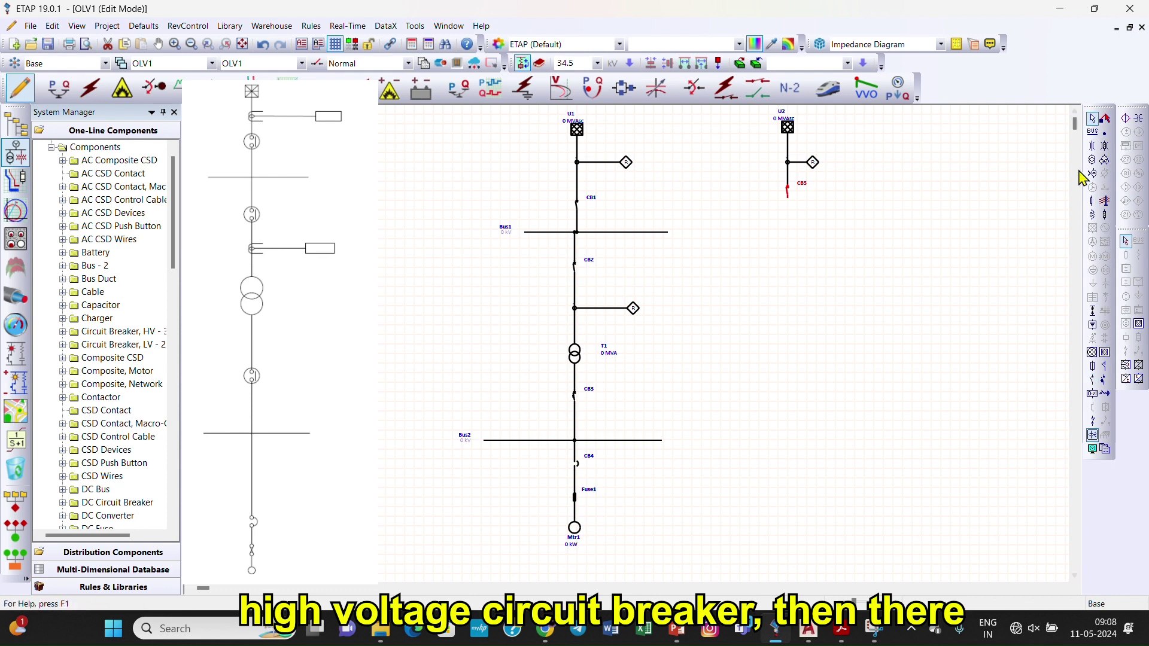
click(1092, 142)
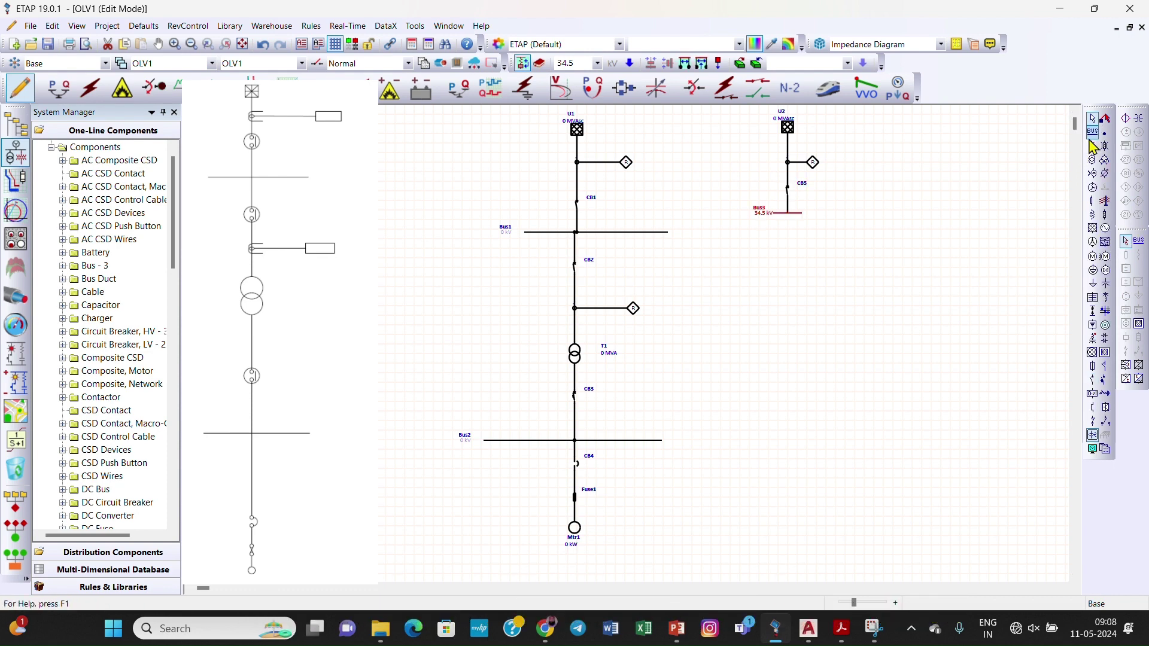
click(1093, 382)
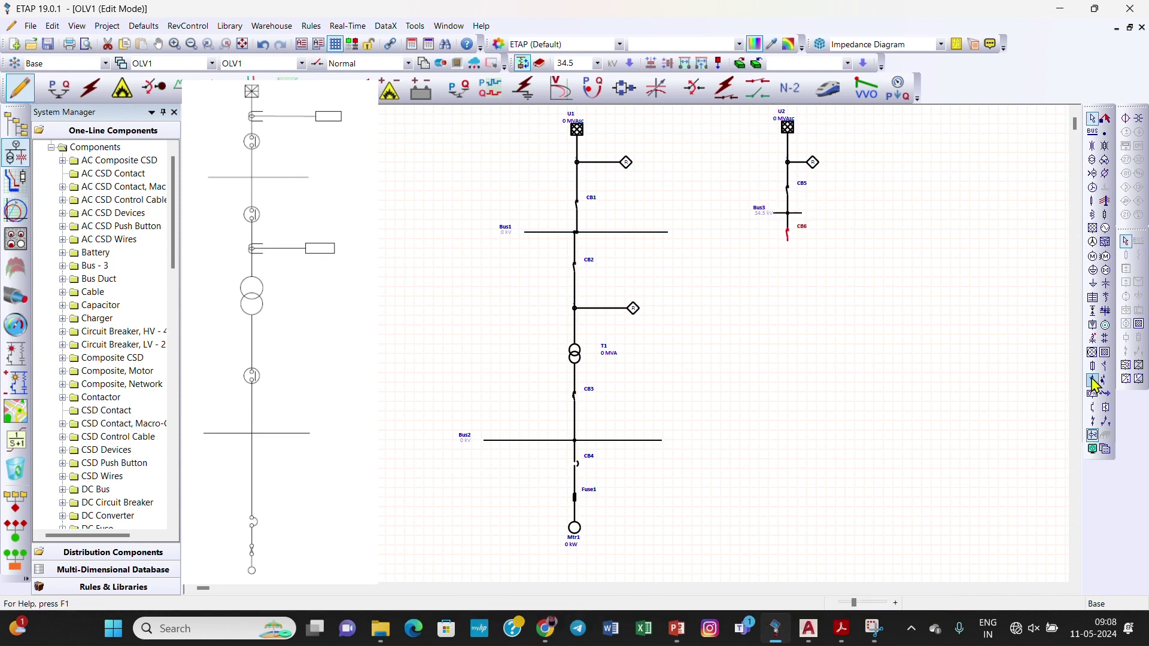
click(1126, 124)
click(1140, 206)
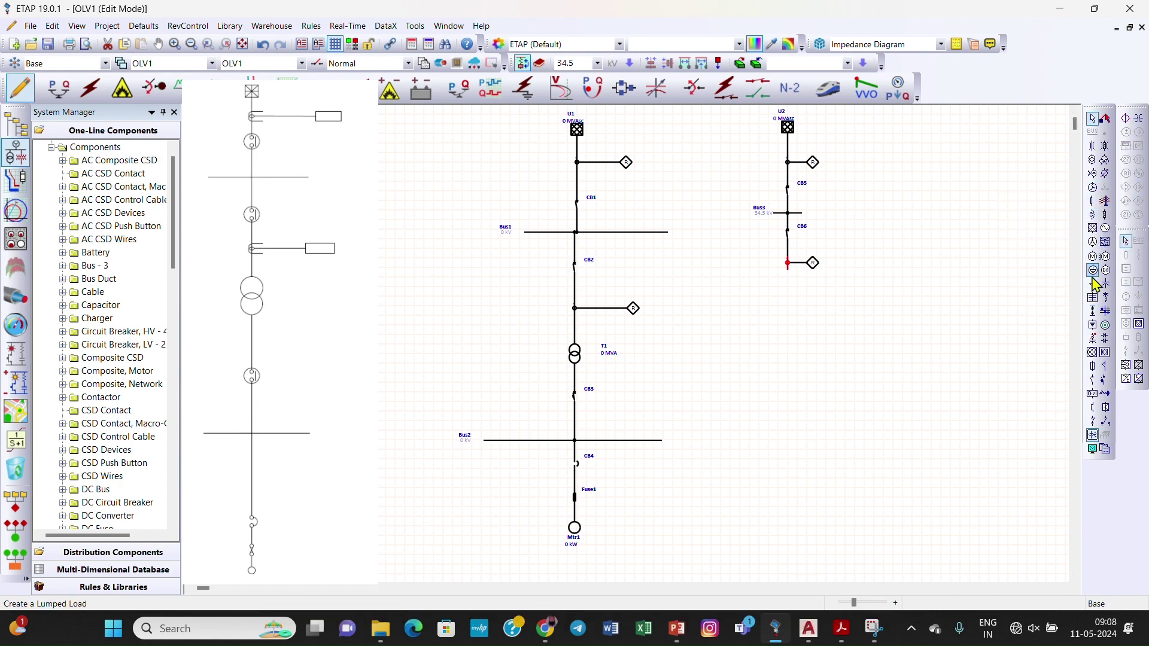
- Auto-build T2, LV breaker CB7, 13.8 kV Bus4, breaker CB8, Fuse2 and induction motor Mtr2 in sequence
click(1096, 169)
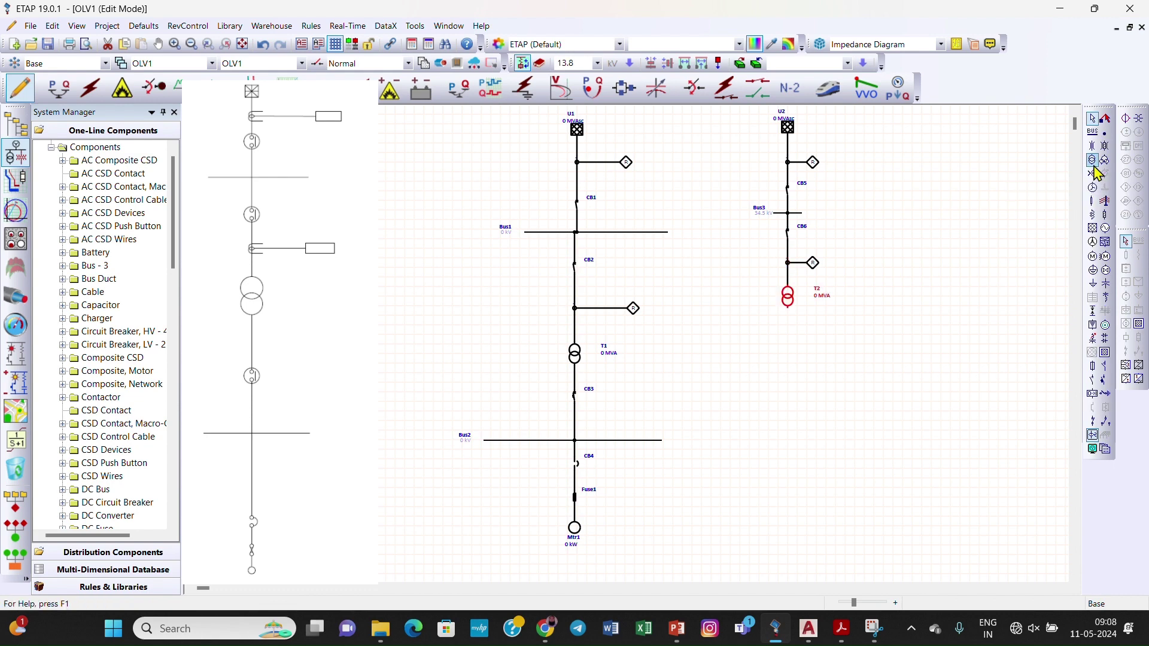
click(1105, 381)
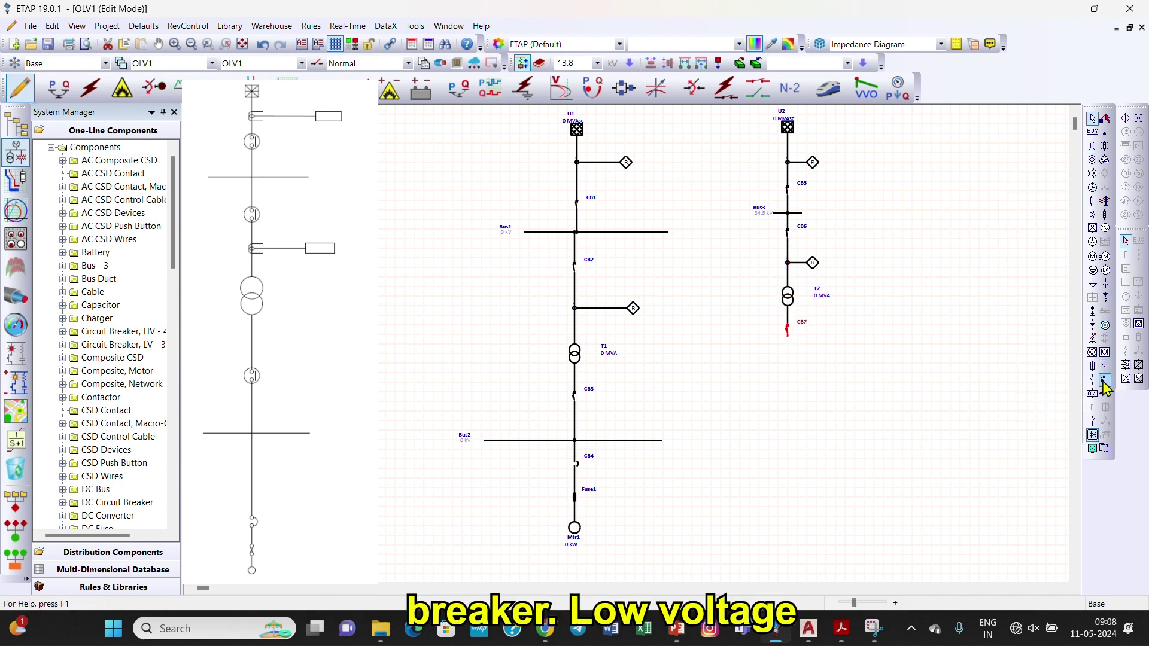
click(1093, 131)
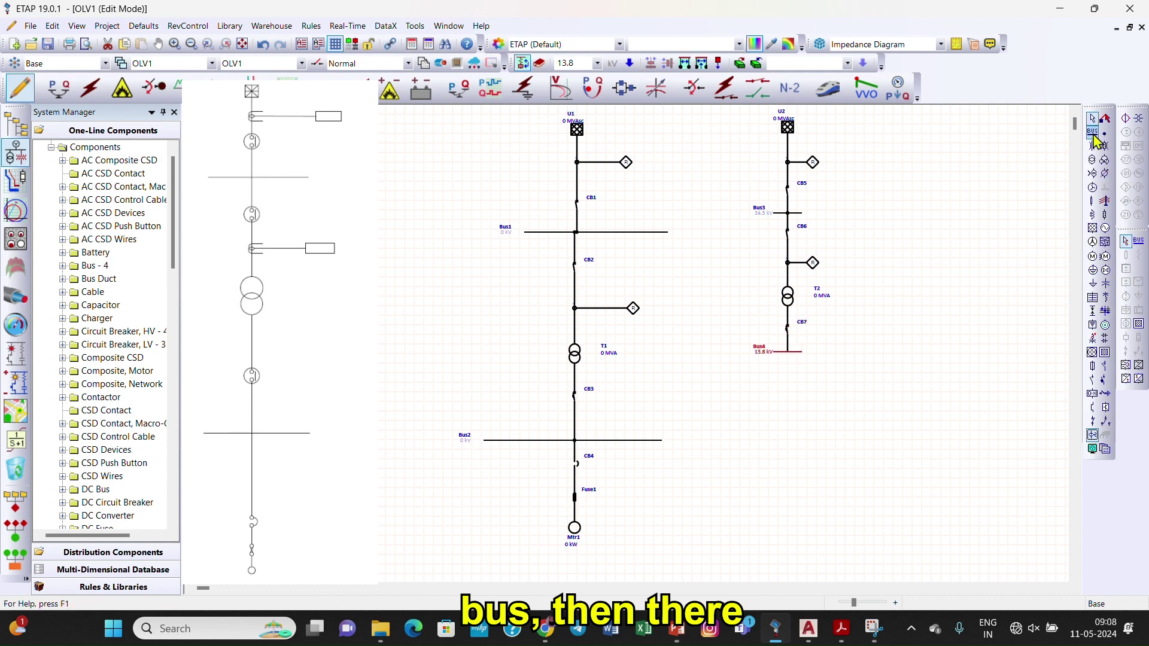
click(1105, 382)
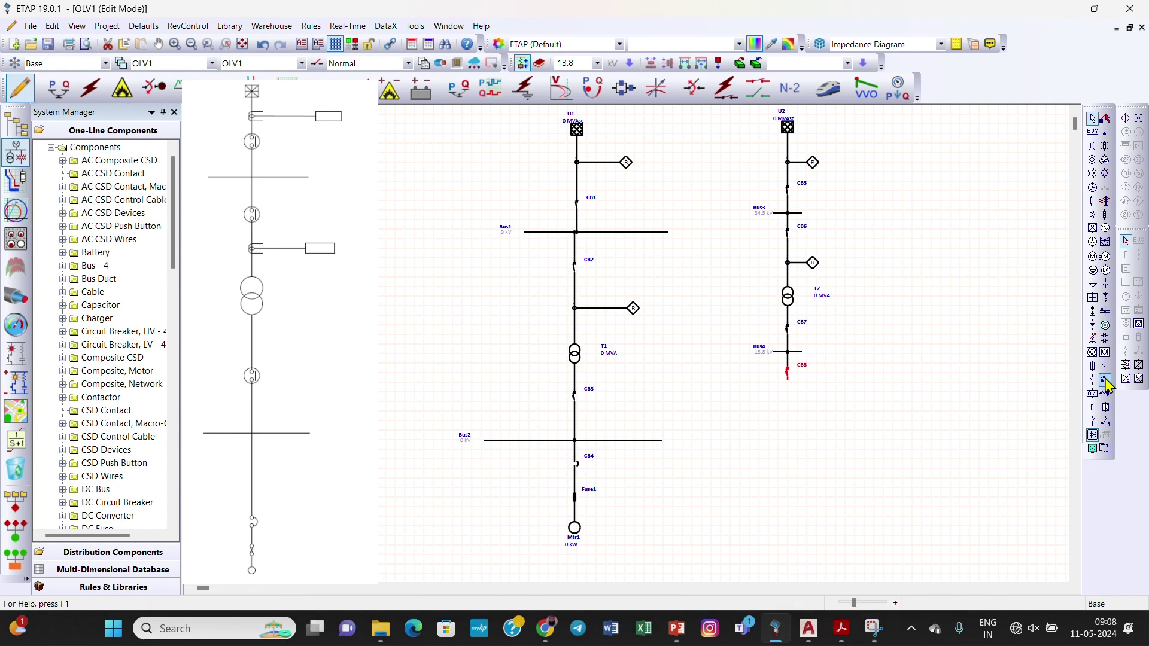
click(1095, 370)
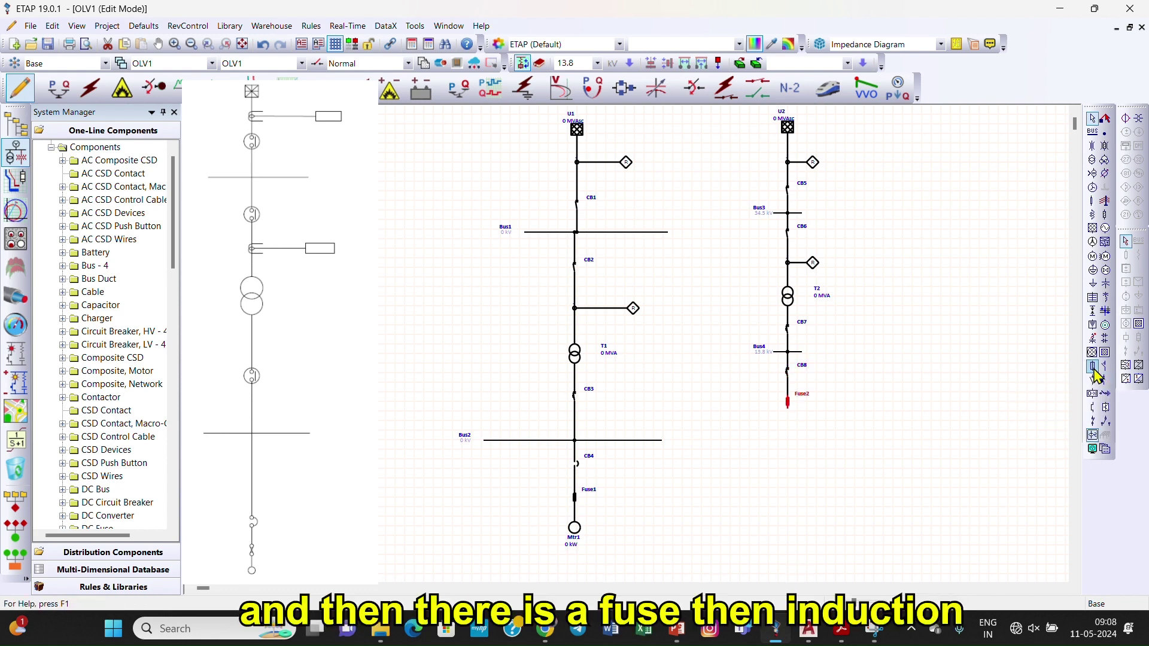
click(1093, 256)
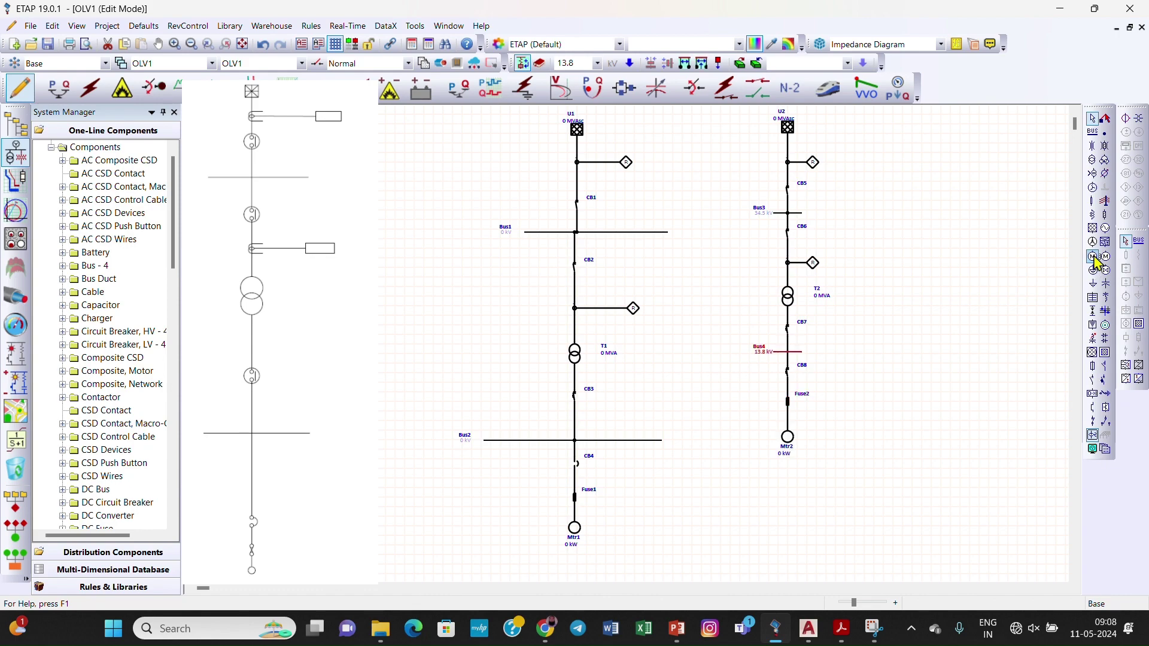
- Give breaker CB8 the alternative breaker symbol, matching CB4 in the first feeder
right_click(788, 372)
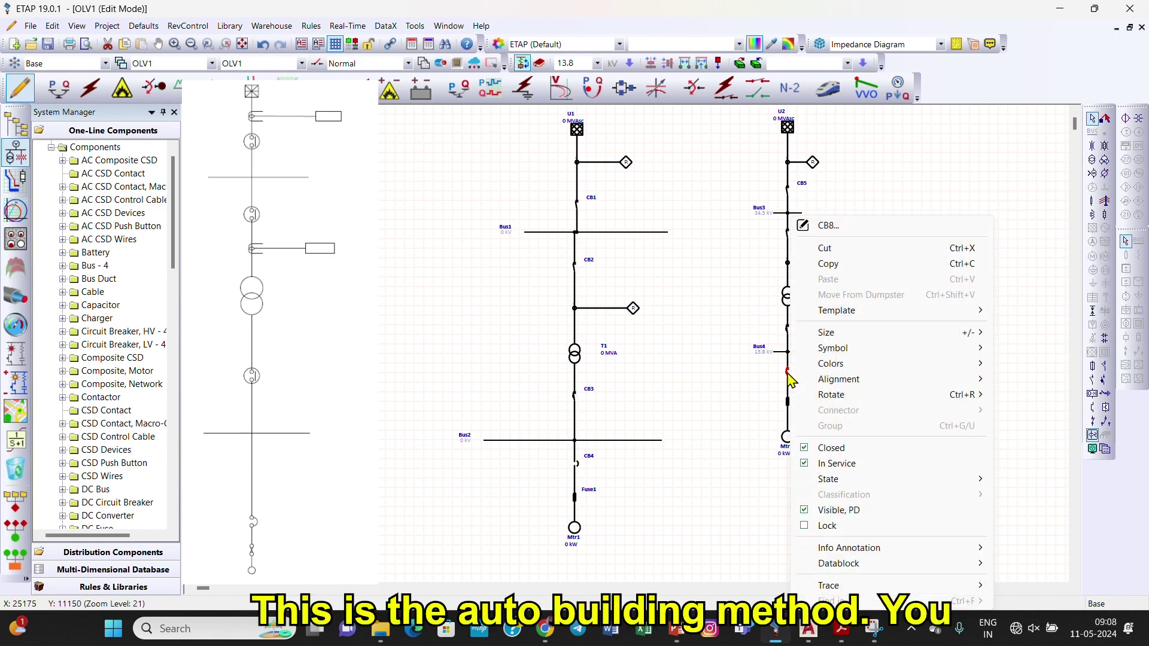
mouse_move(873, 353)
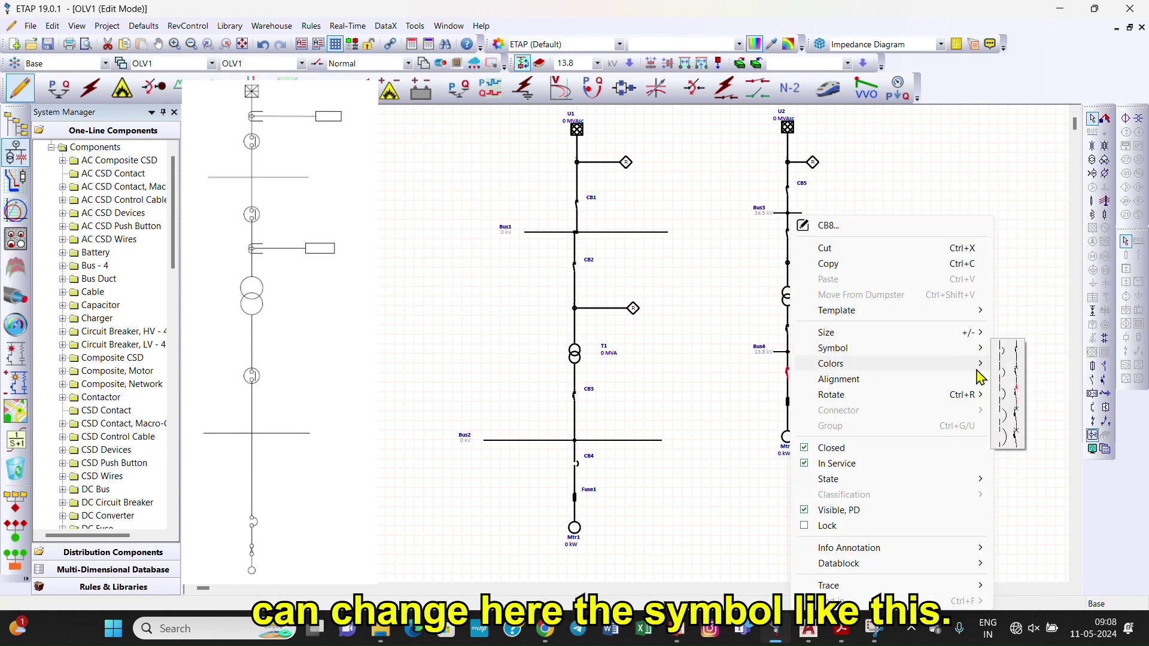
mouse_move(984, 365)
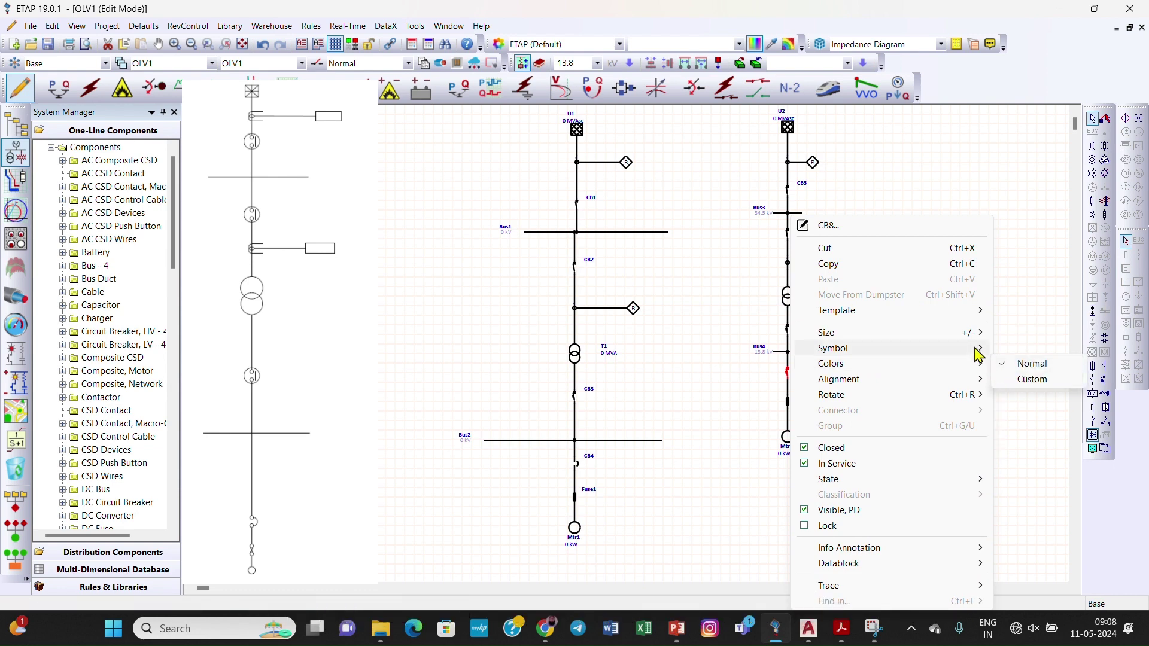
click(1004, 358)
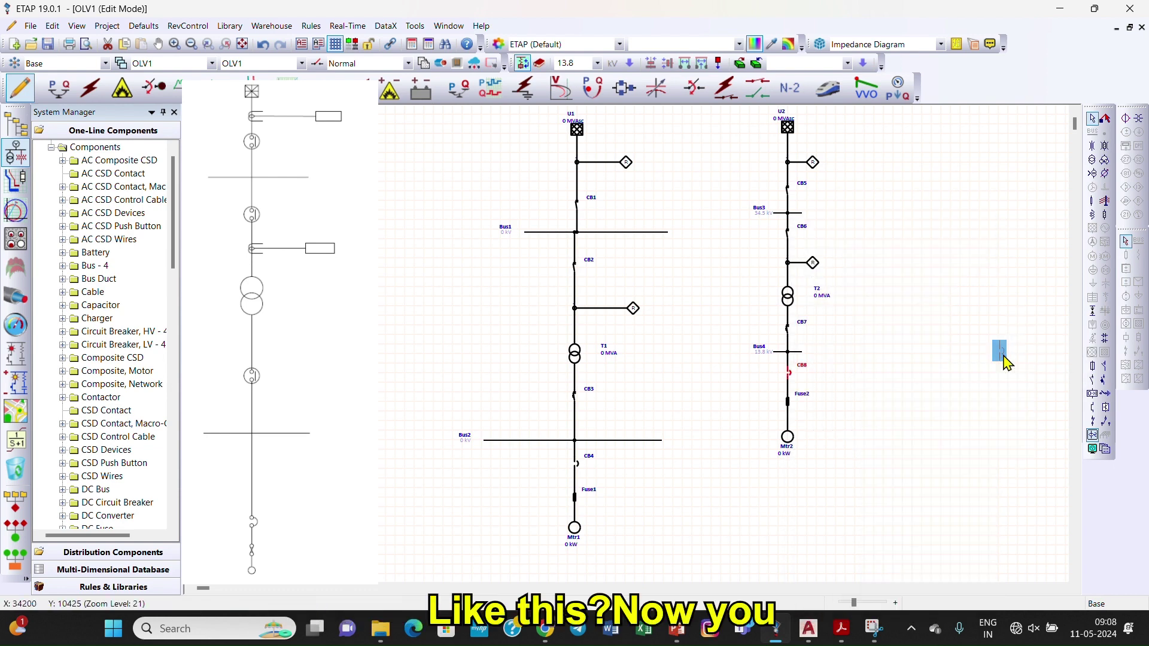
click(982, 479)
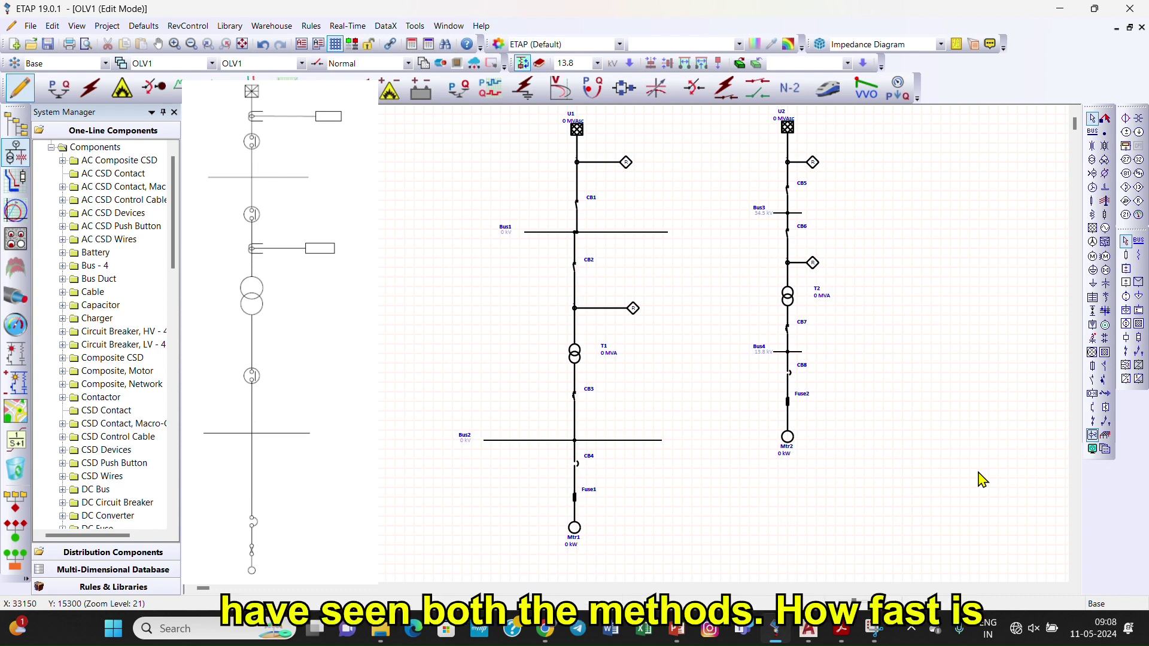